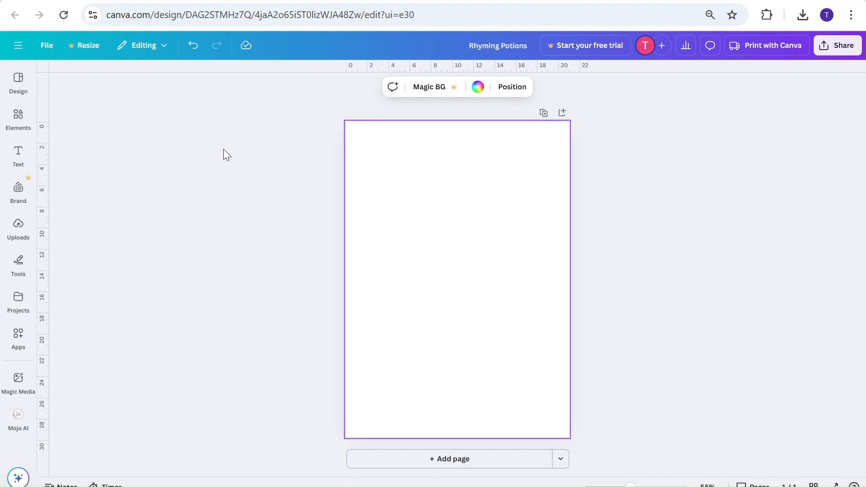
Show the print bleed on the blank Rhyming Potions page
click(46, 47)
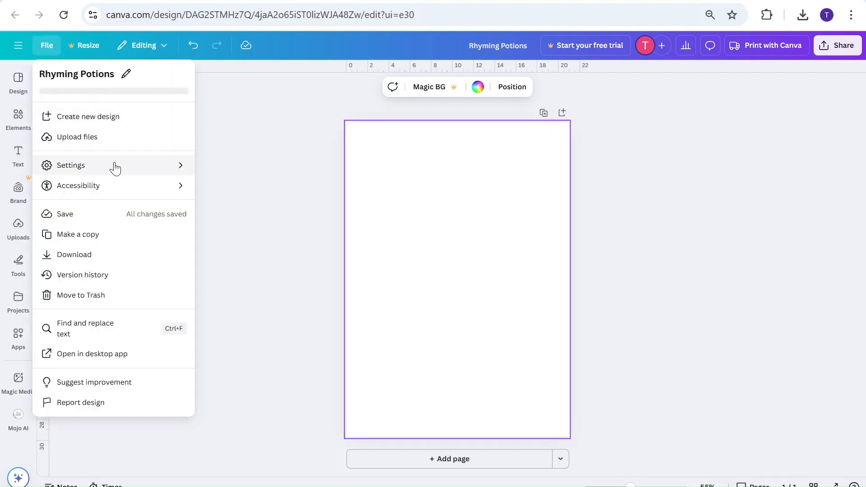
mouse_move(112, 166)
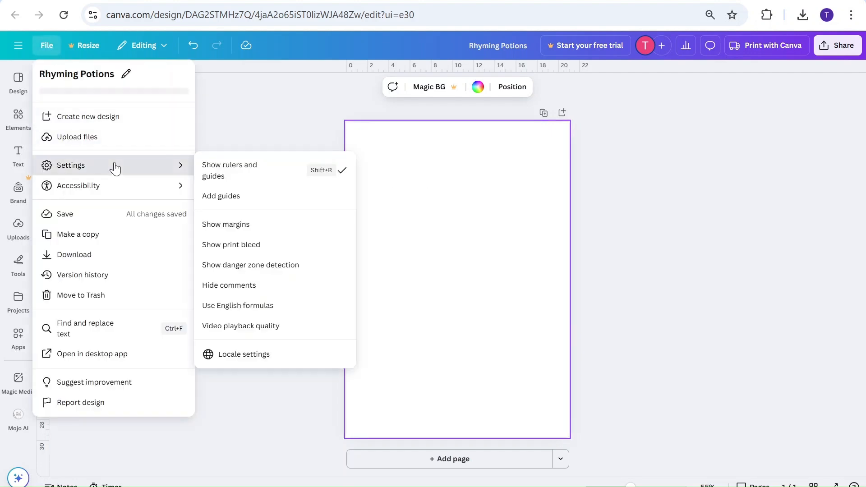
click(264, 245)
click(267, 251)
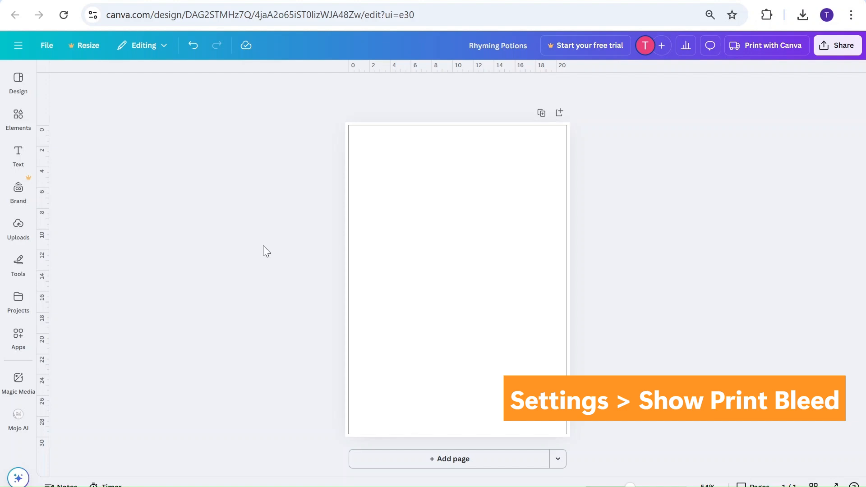
Start adding page guides, previewing the 3 Columns and 3x3 Grid presets before choosing the Custom layout
click(50, 47)
mouse_move(122, 174)
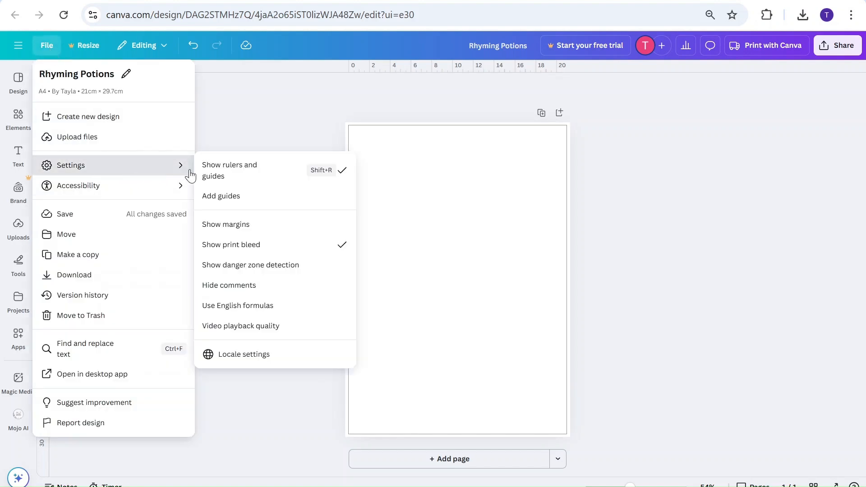
click(223, 196)
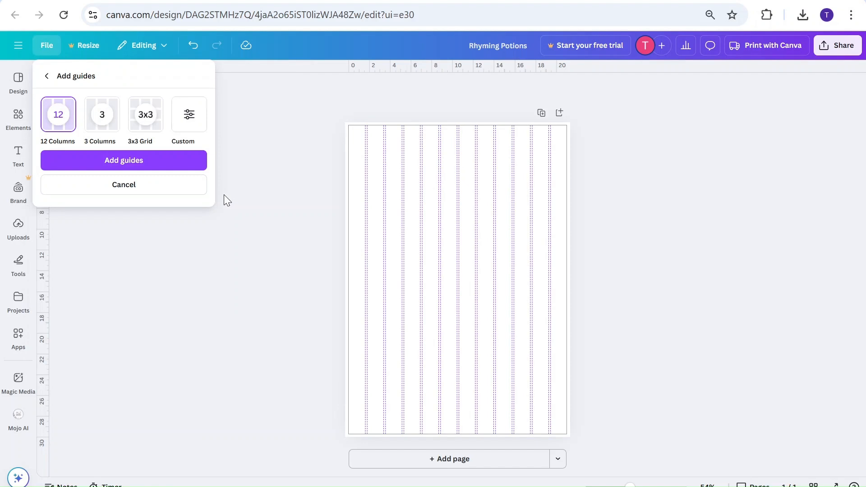
click(105, 115)
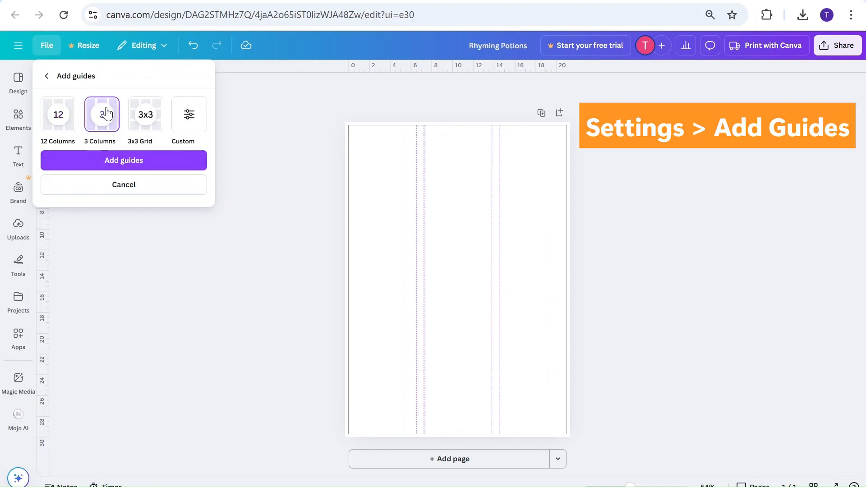
click(145, 116)
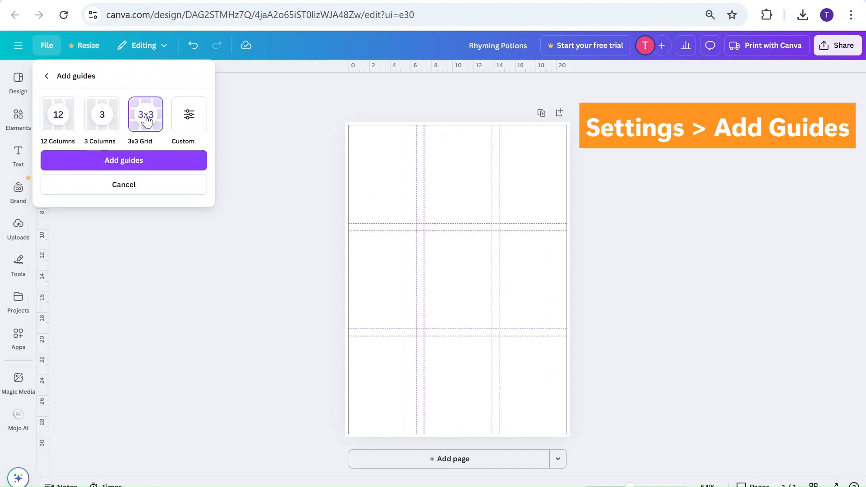
click(189, 124)
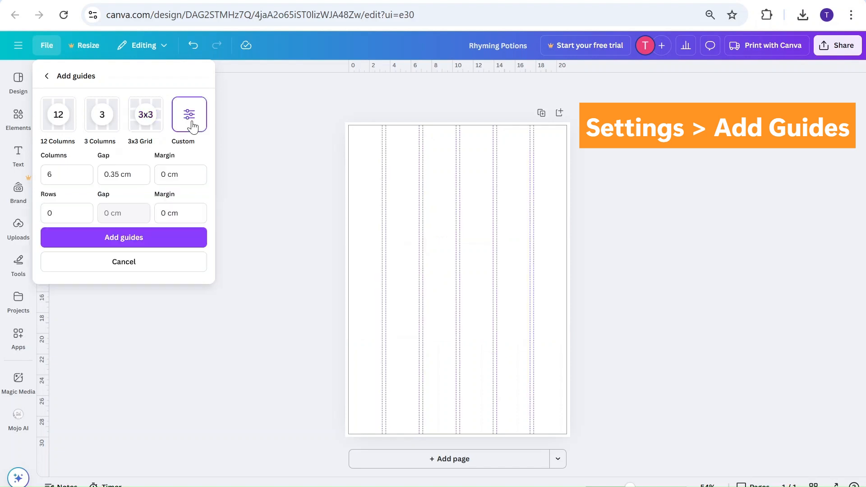
Configure the custom guides as 12 columns and 18 rows with a 0 cm column gap
click(128, 174)
text(0)
click(166, 174)
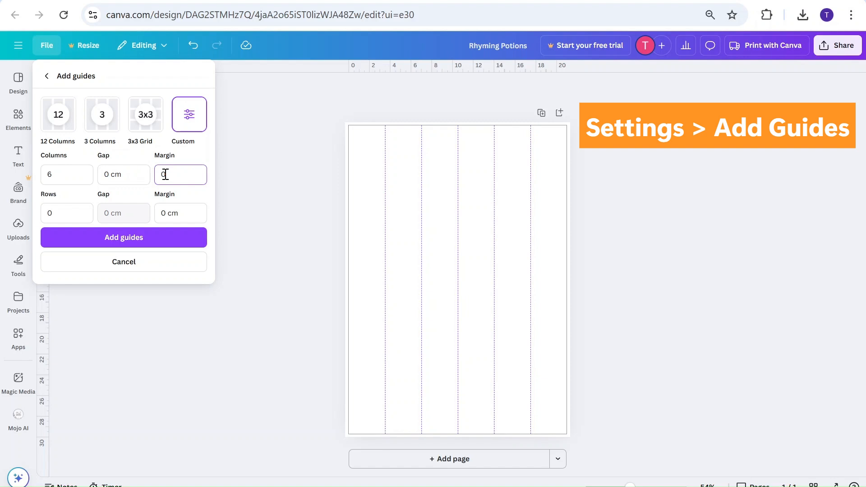
click(74, 174)
text(12)
click(60, 208)
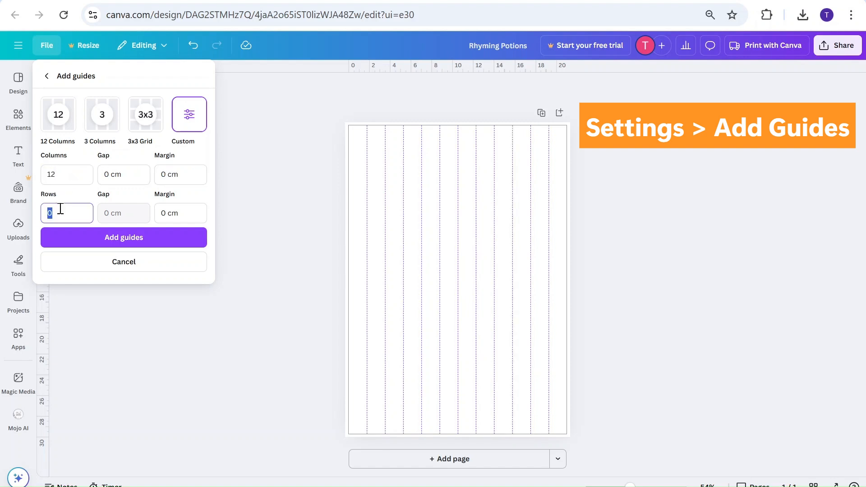
text(18)
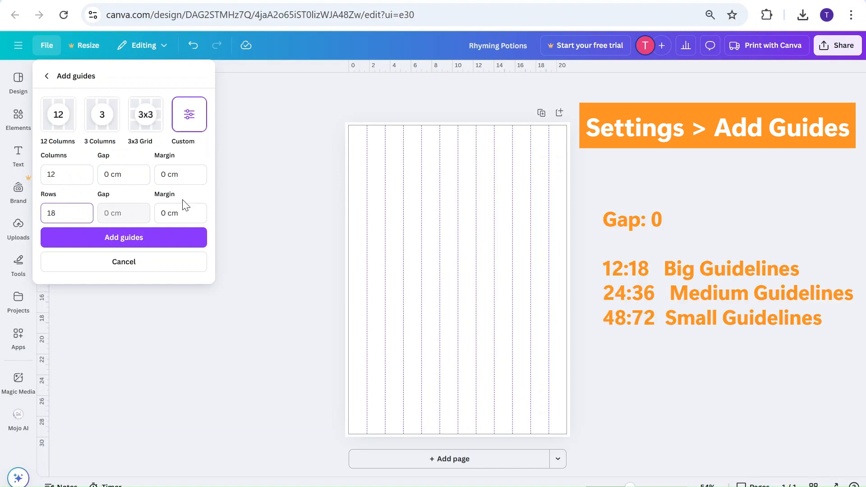
click(184, 214)
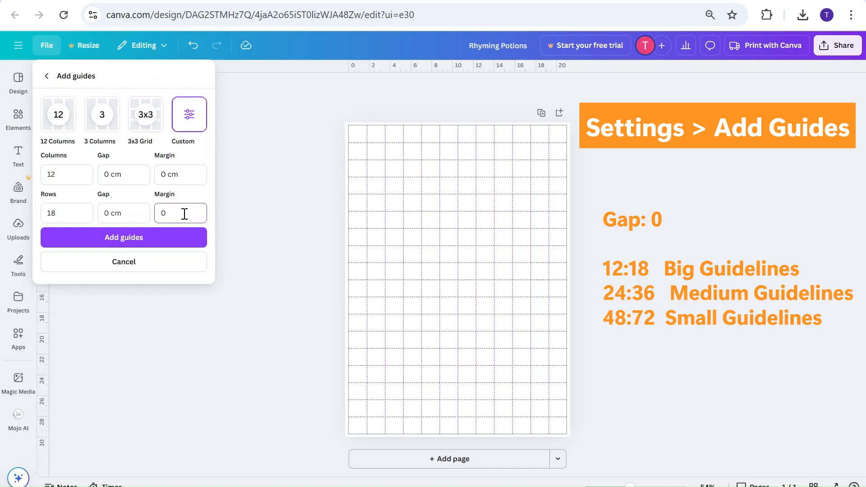
Change the custom guides to the medium grid of 24 columns and 36 rows with a 0 cm row gap
click(74, 174)
text(24)
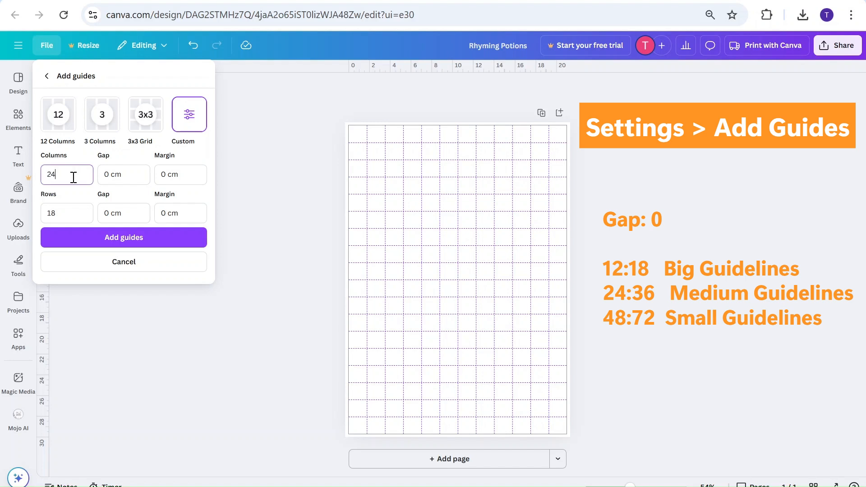
click(74, 210)
text(36)
click(125, 213)
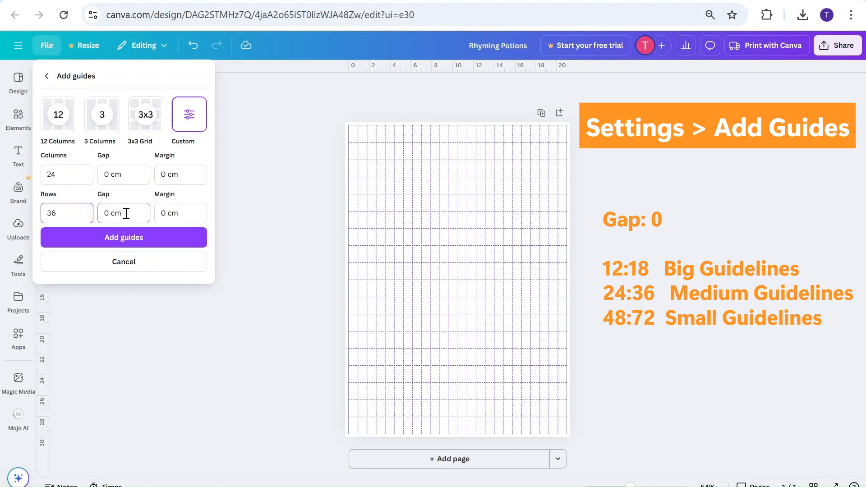
text(0)
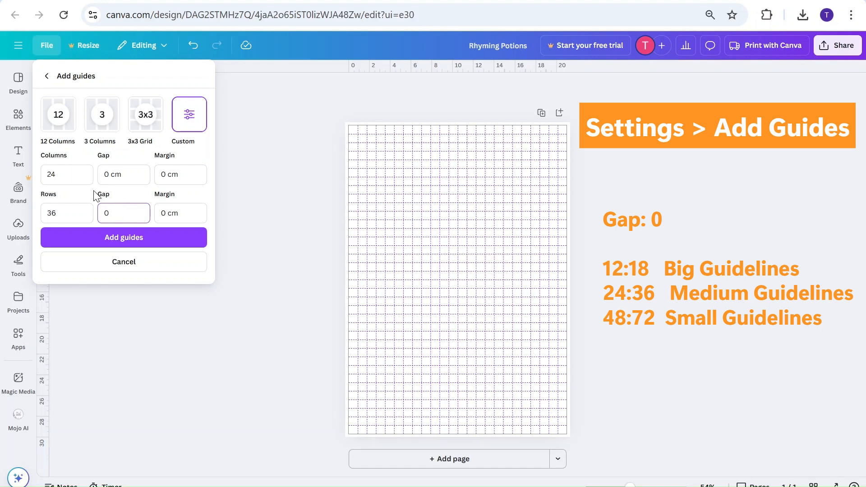
Try the small guide grid of 48 columns and 72 rows with a 0 cm row gap
click(62, 173)
text(48)
click(73, 218)
text(72)
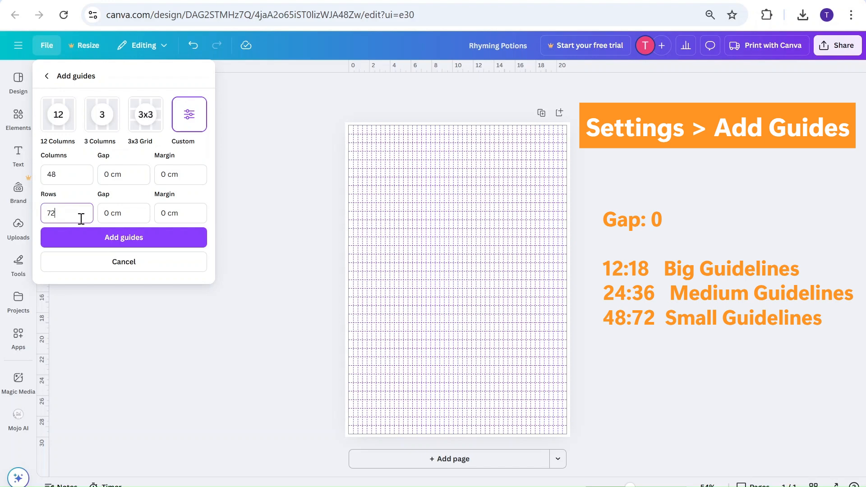
click(119, 212)
text(0)
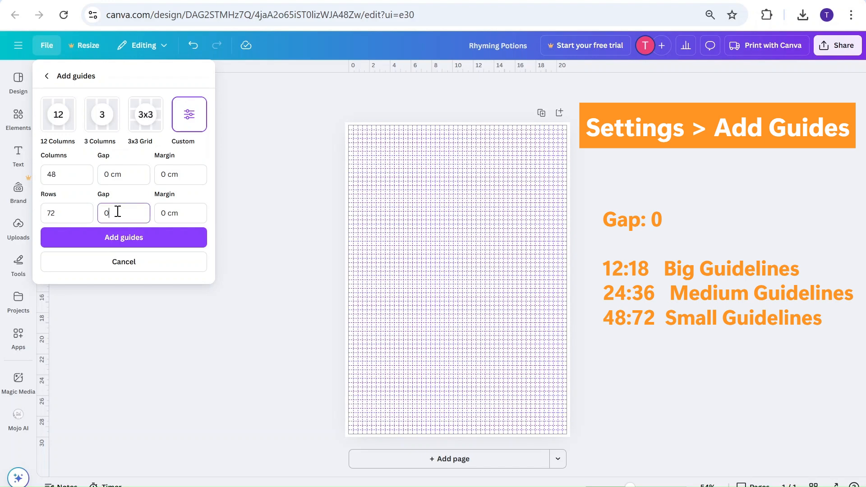
Set the guides back to 24 columns and 36 rows and add them to the page
click(58, 174)
text(24)
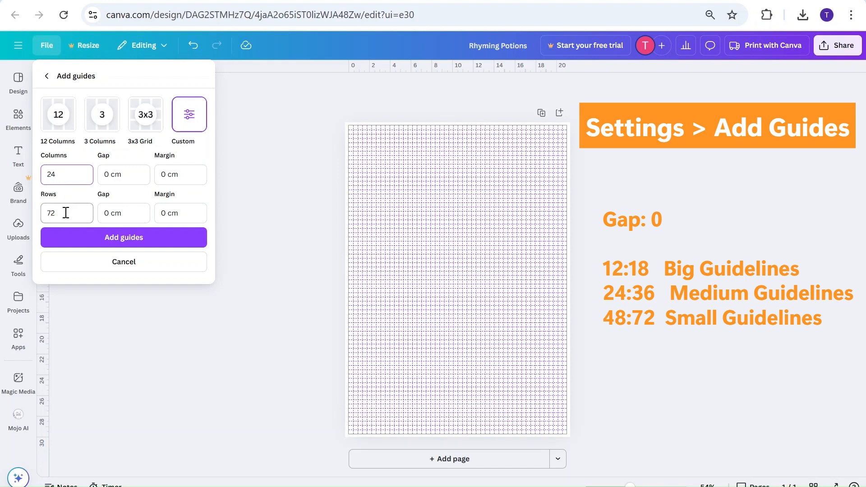
click(66, 213)
text(36)
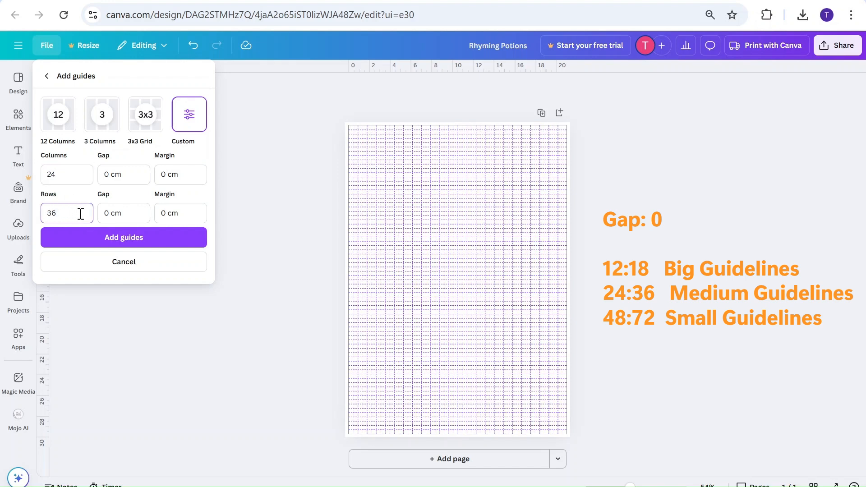
click(136, 216)
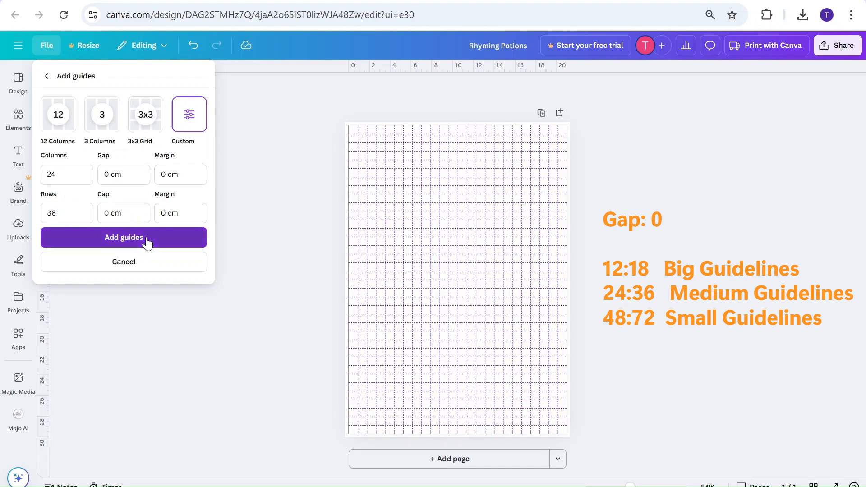
click(145, 240)
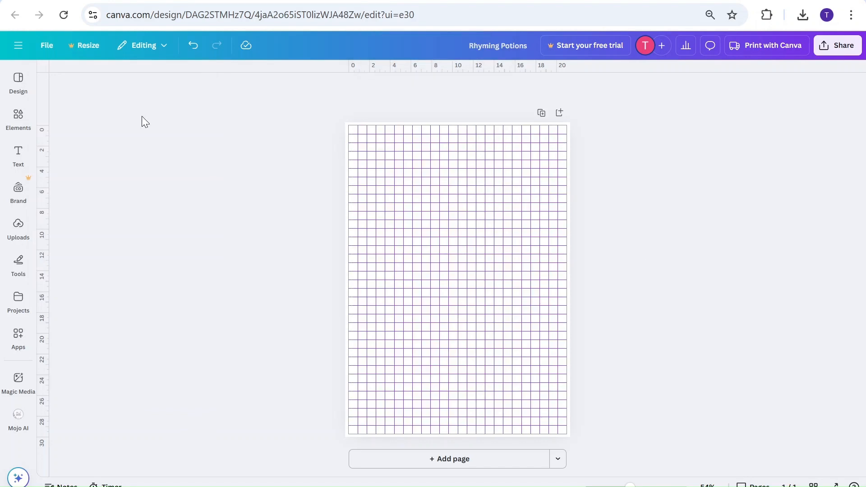
Browse the text options and ready-made font combinations available for the design
click(23, 155)
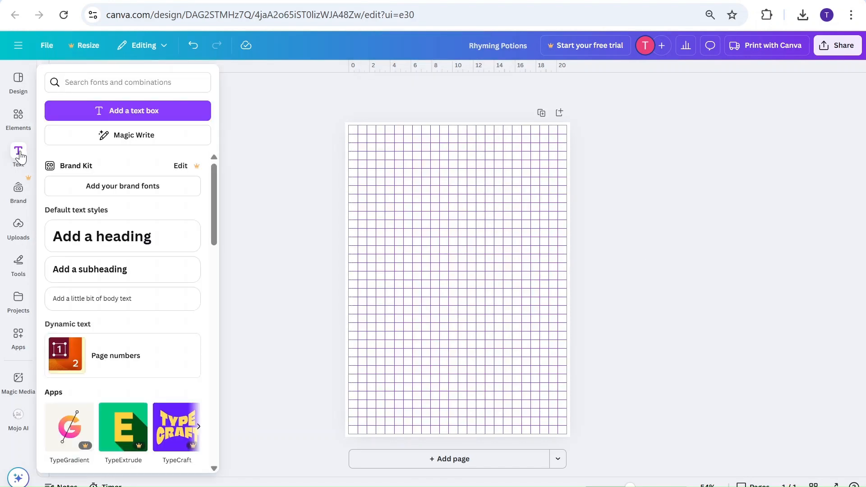
scroll(131, 251, down, 12)
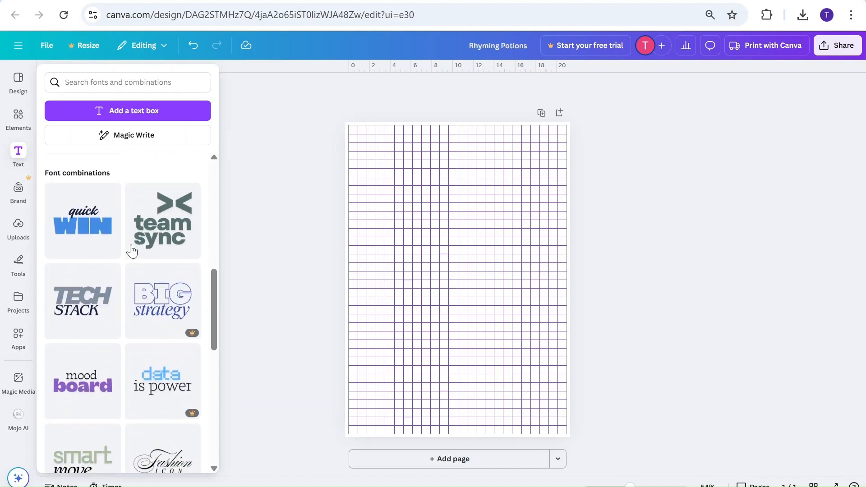
scroll(132, 250, down, 8)
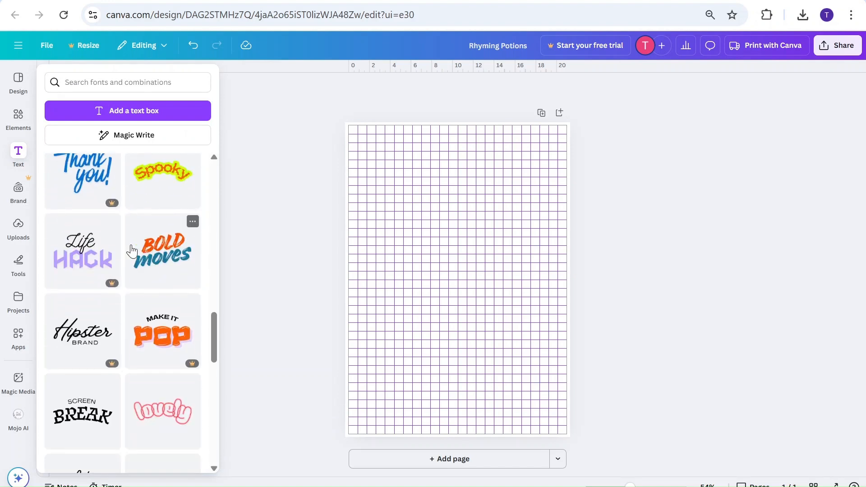
scroll(131, 251, up, 2)
scroll(132, 251, up, 18)
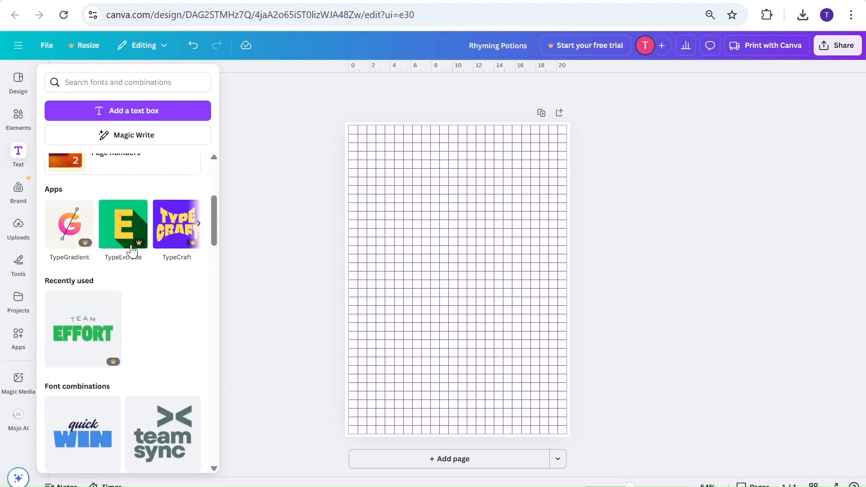
click(139, 114)
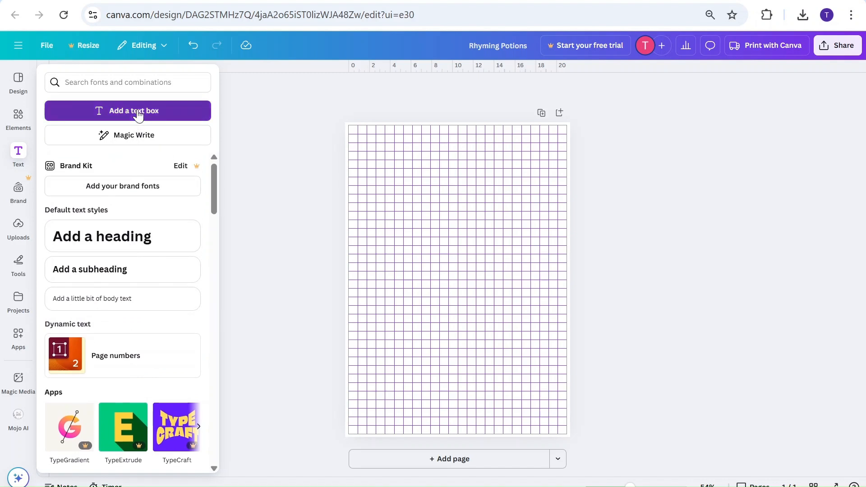
Switch to ChatGPT and send "Hey chatgpt. Please give me a few font combinations for canva. They should be halloween-themed and spooky."
click(328, 0)
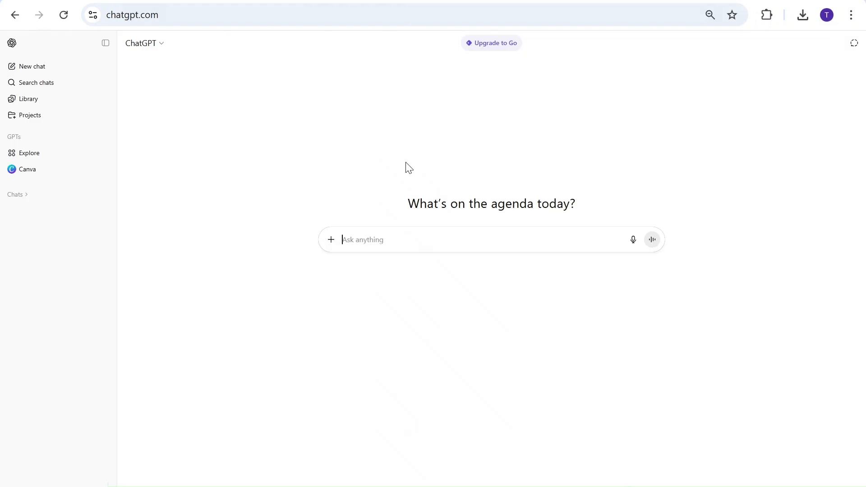
text(Hey cha)
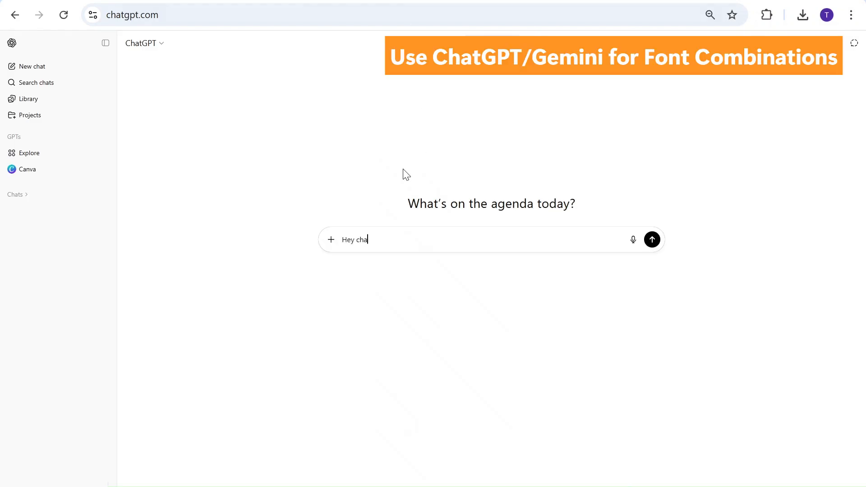
text(tgpt. Please give me a few font combinations for canva. They should be ha)
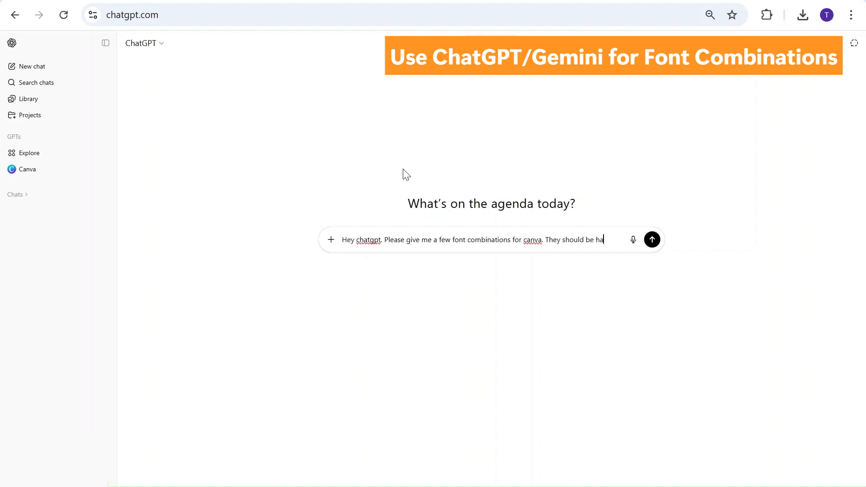
text(lloween-the)
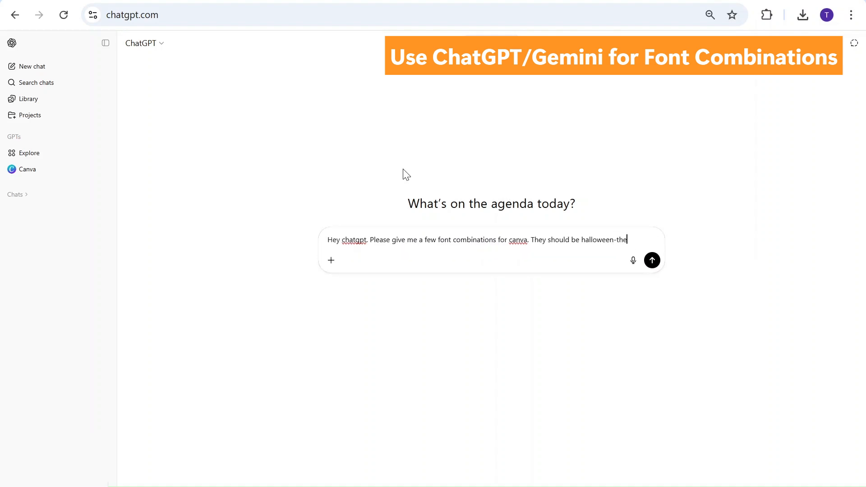
text(med and spooky.)
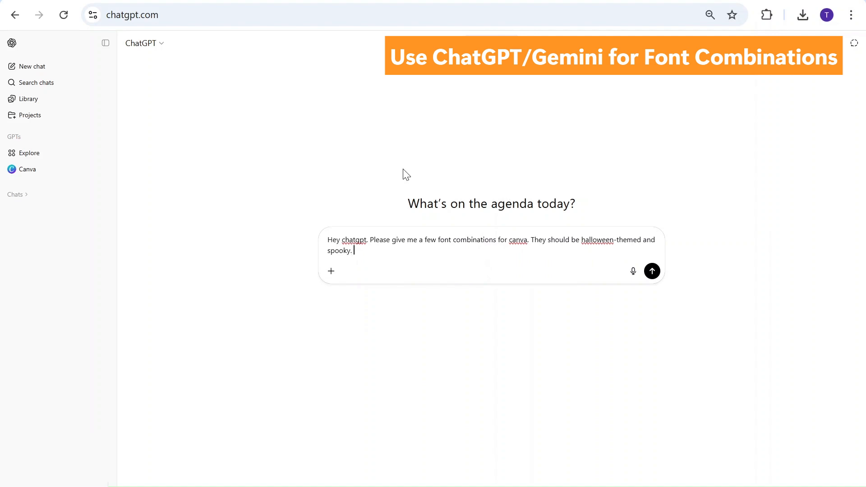
key(Return)
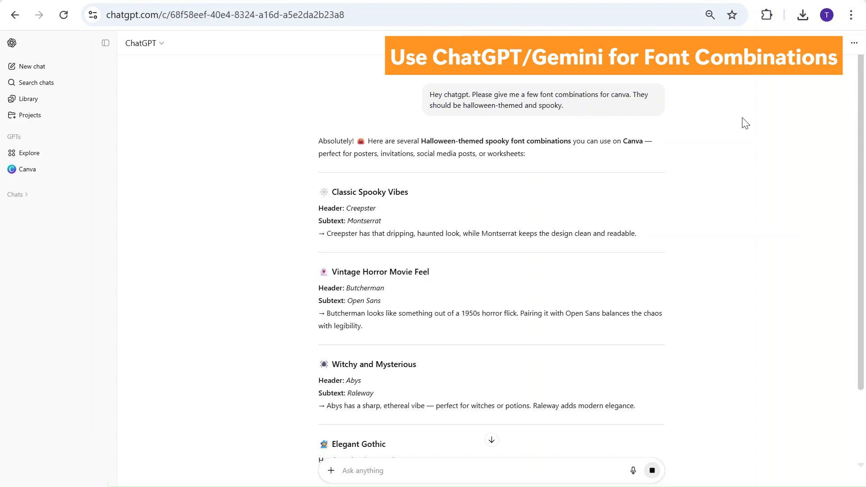
Read through ChatGPT's Halloween-themed header and subtext font suggestions
scroll(742, 118, down, 1)
scroll(744, 123, down, 1)
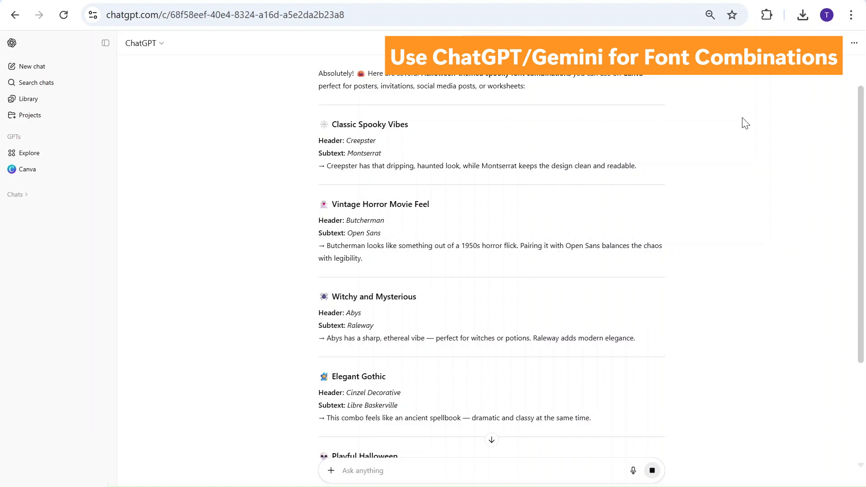
scroll(745, 123, down, 2)
scroll(745, 122, down, 3)
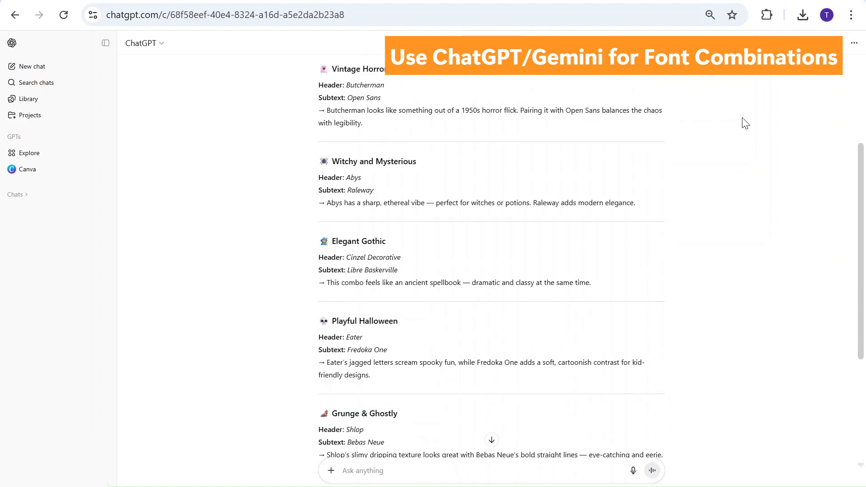
scroll(745, 123, down, 2)
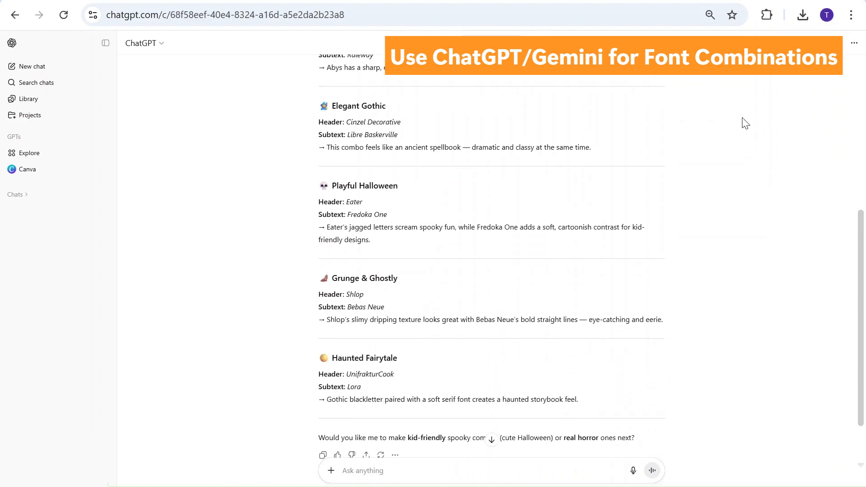
Examine the header and subtext fonts of ChatGPT's Grunge & Ghostly combination
scroll(745, 123, down, 2)
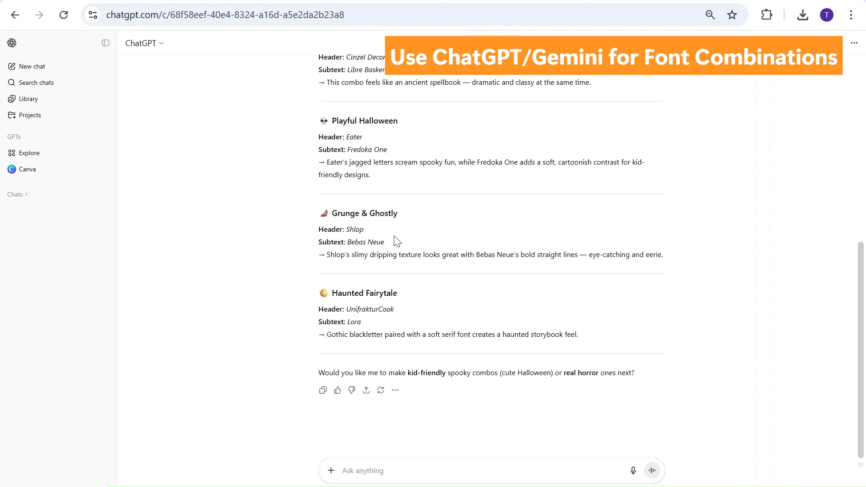
drag(387, 244, 315, 238)
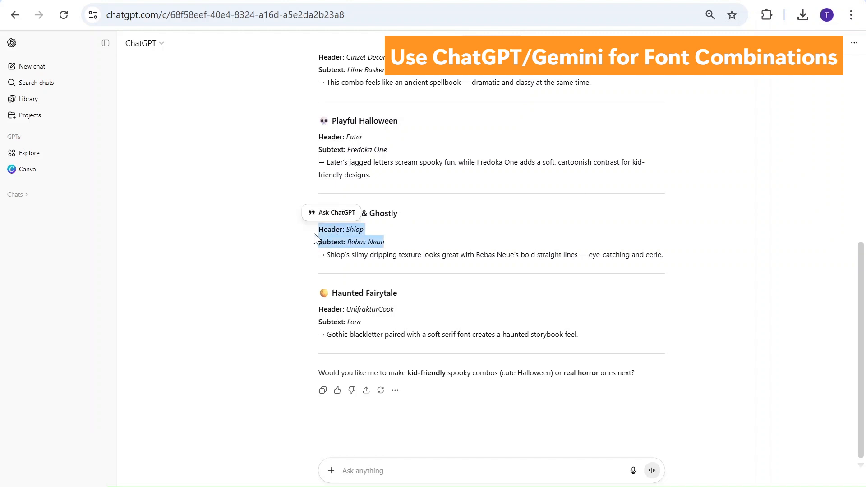
click(430, 227)
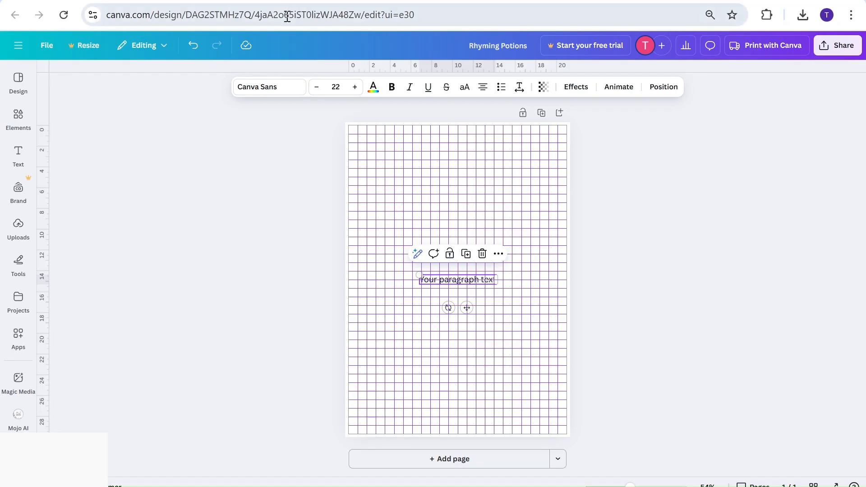
Switch to Canva and set the paragraph text box's font to Shlop
click(269, 95)
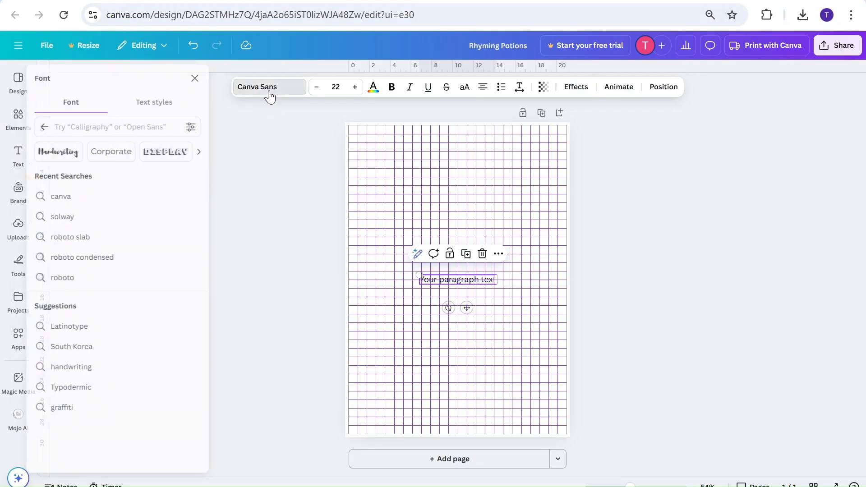
click(148, 131)
text(shlop)
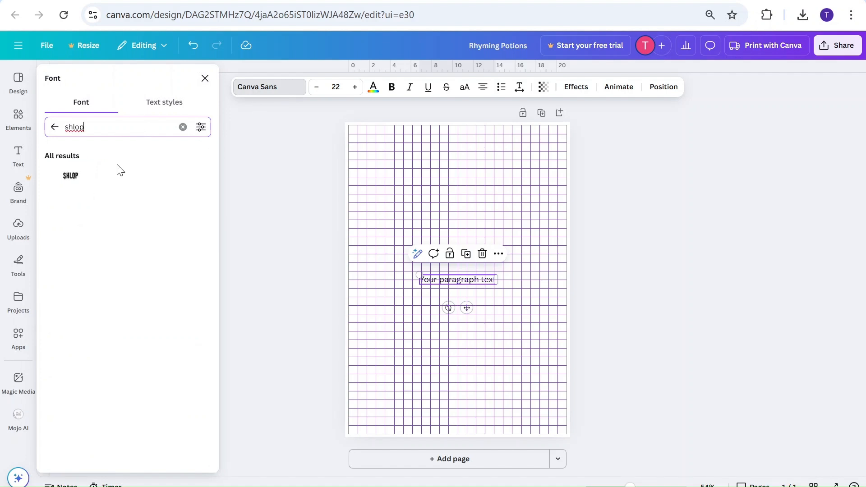
click(94, 182)
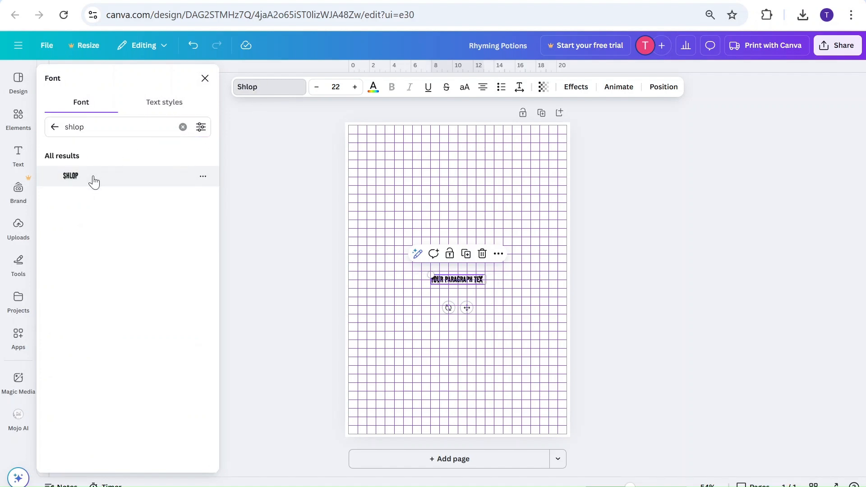
Enlarge the Shlop text box to font size 52 and replace its placeholder with "Rhyming Potions"
drag(431, 274, 358, 262)
double_click(414, 272)
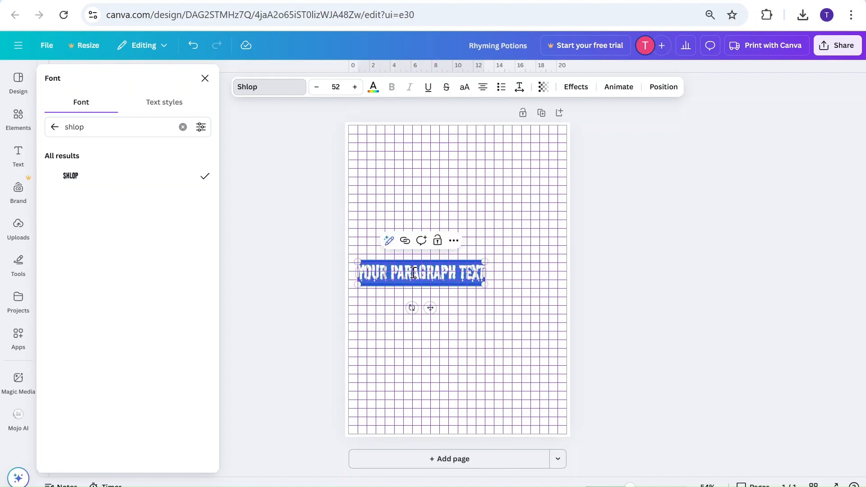
text(Rhyming)
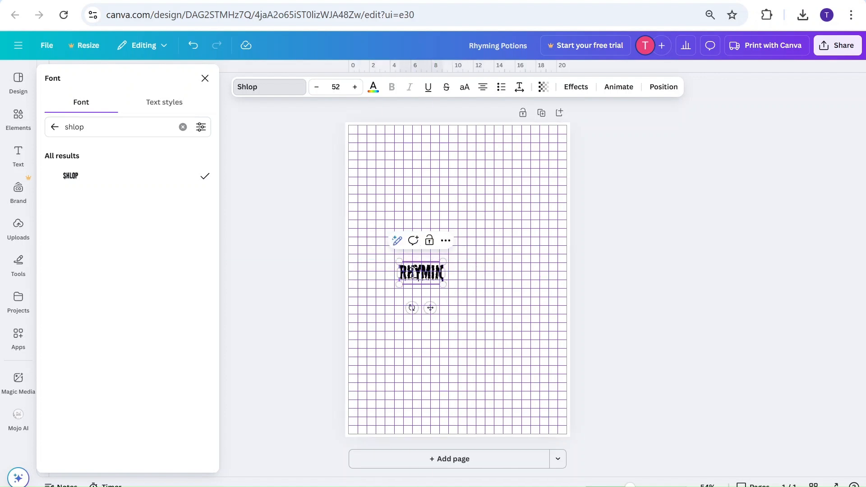
text( Potions)
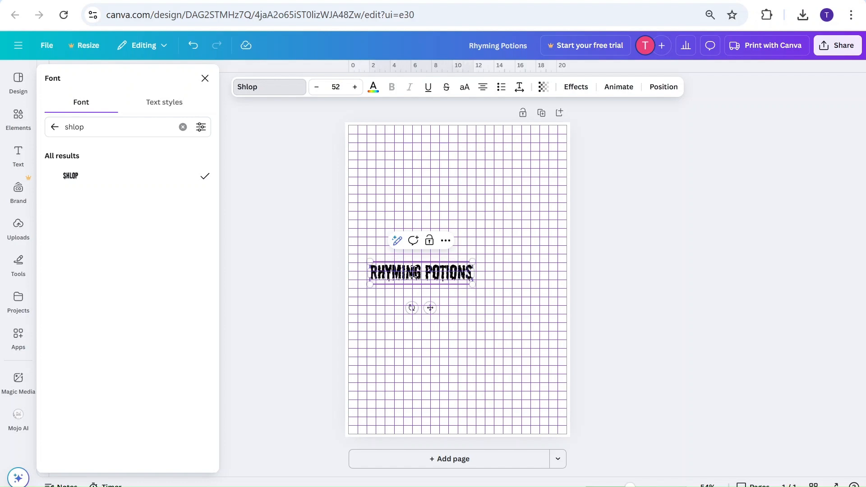
key(Escape)
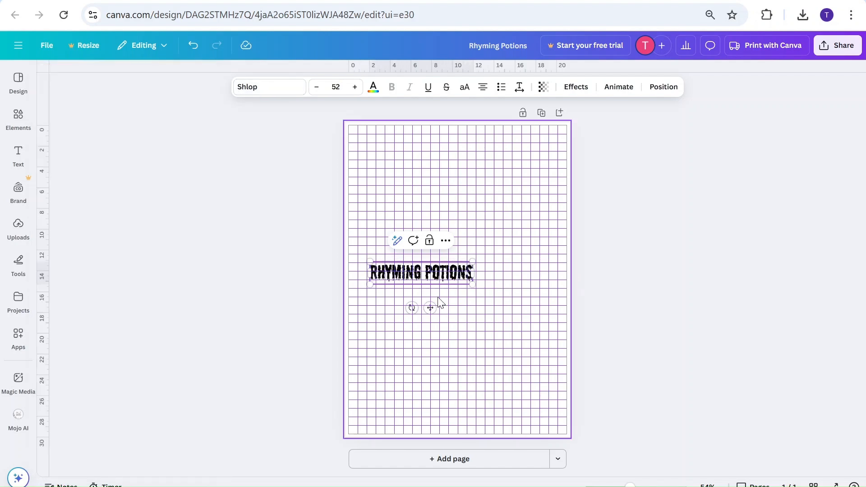
Move the Rhyming Potions title to the top of the page and enlarge it to about size 101, nearly spanning the page width
drag(431, 308, 420, 179)
drag(460, 155, 558, 177)
drag(500, 158, 495, 142)
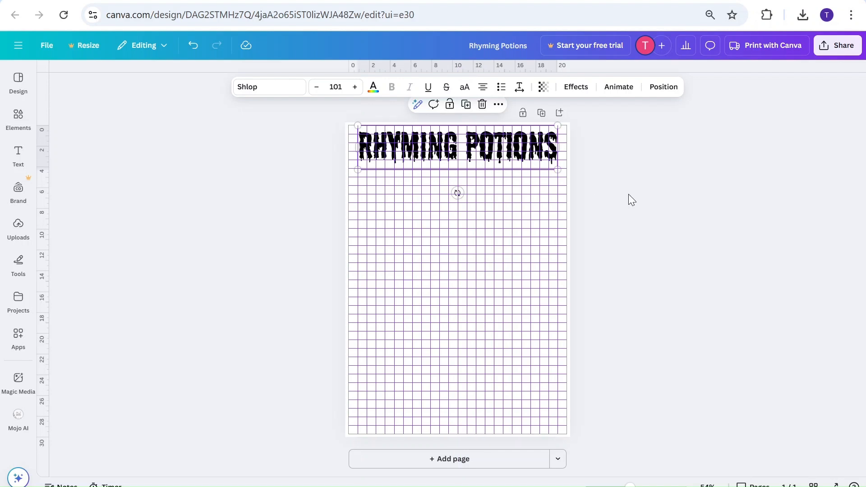
click(643, 196)
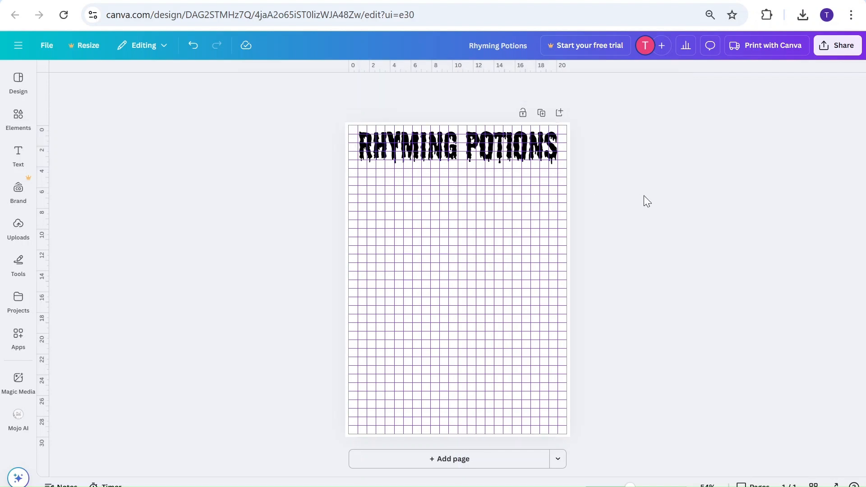
Switch to ChatGPT and copy the Grunge & Ghostly subtext font name, Bebas Neue
click(409, 1)
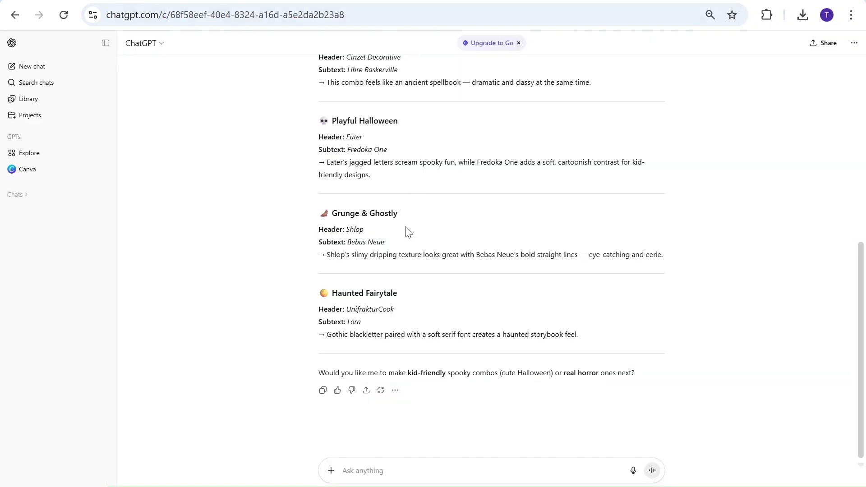
drag(386, 244, 351, 242)
key(ctrl+c)
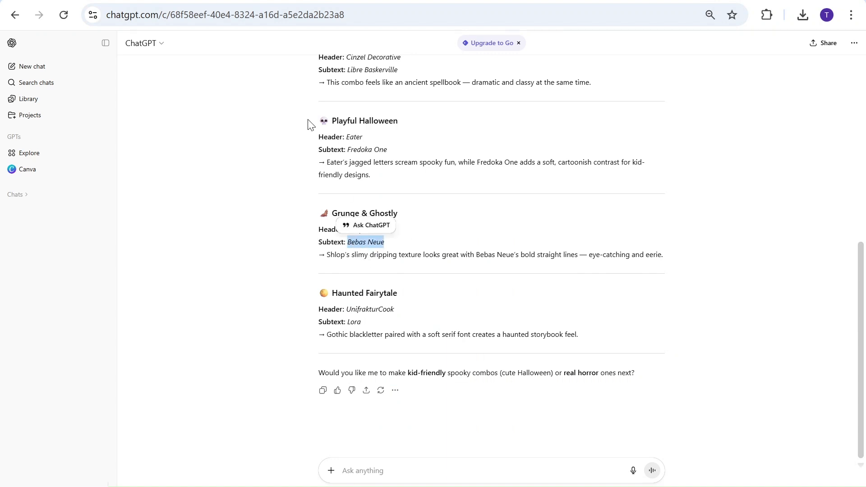
Switch to Canva, add a new text box and set its font to Bebas Neue
click(280, 2)
click(18, 154)
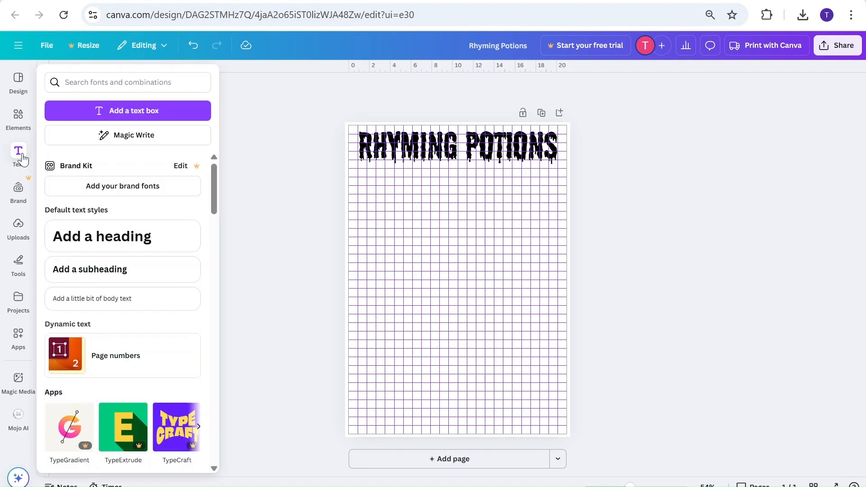
click(87, 116)
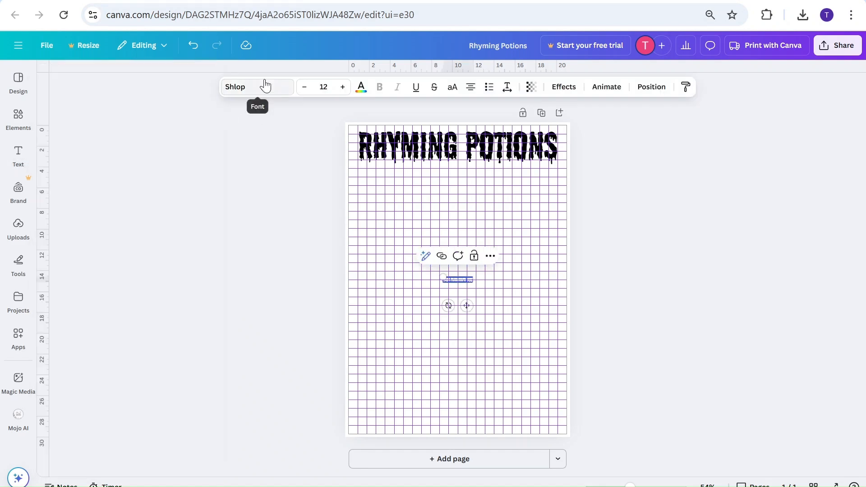
click(264, 87)
click(87, 167)
double_click(87, 168)
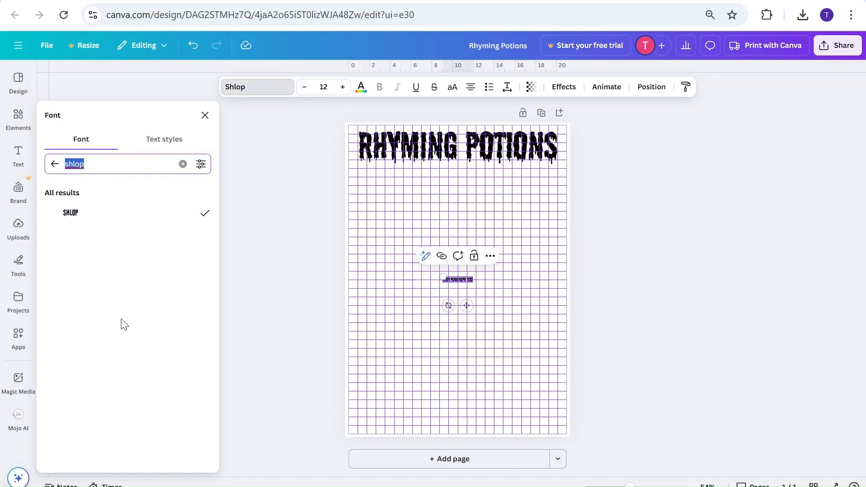
key(ctrl+v)
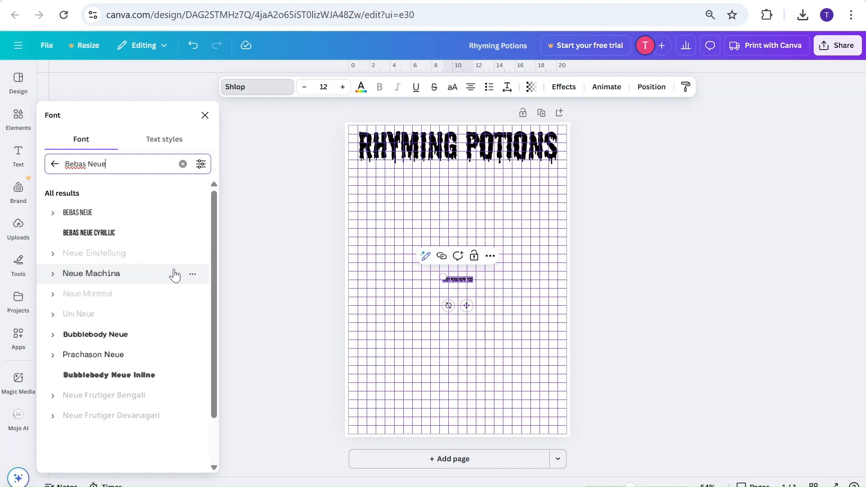
click(157, 220)
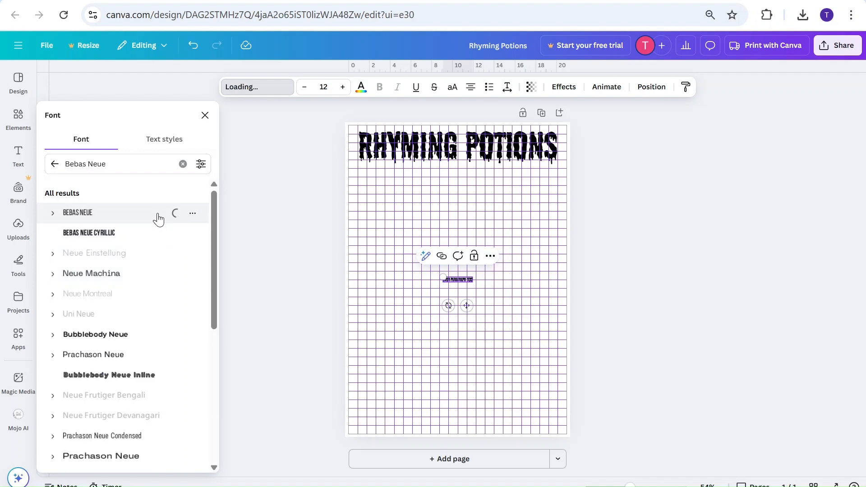
Enlarge the Bebas Neue placeholder text to about size 45 and place it beneath the title
drag(443, 276, 365, 232)
drag(425, 306, 466, 213)
click(678, 242)
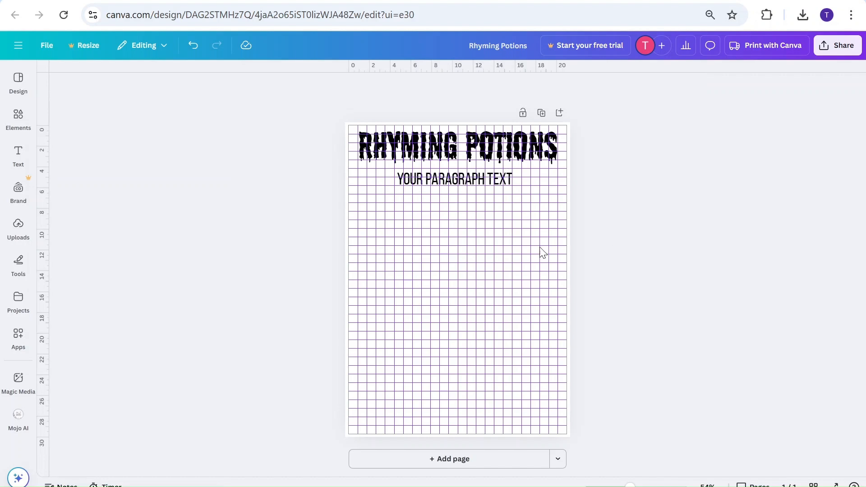
Hide the rulers and guides on the page
click(47, 47)
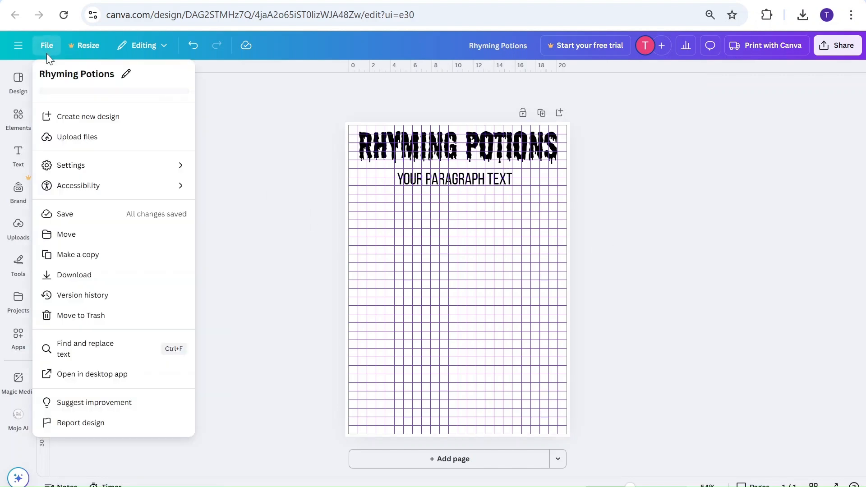
mouse_move(112, 166)
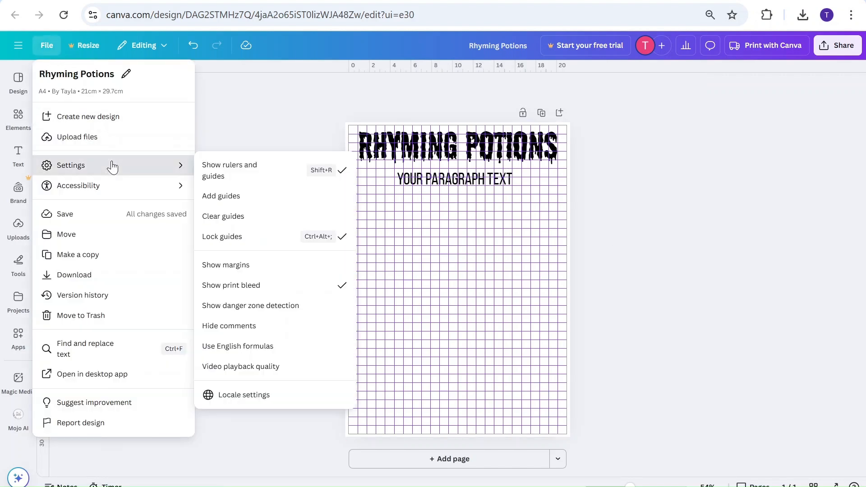
click(242, 180)
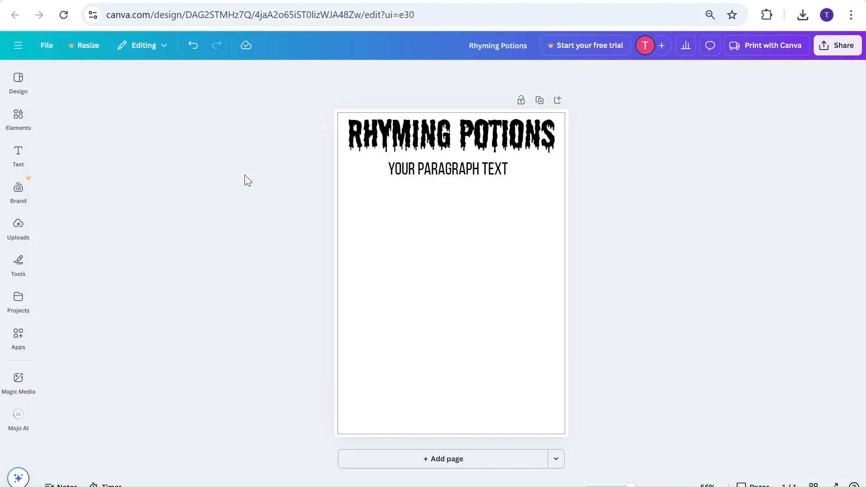
Insert the uploaded cauldron image and enlarge it to fill most of the page below the placeholder text
click(23, 230)
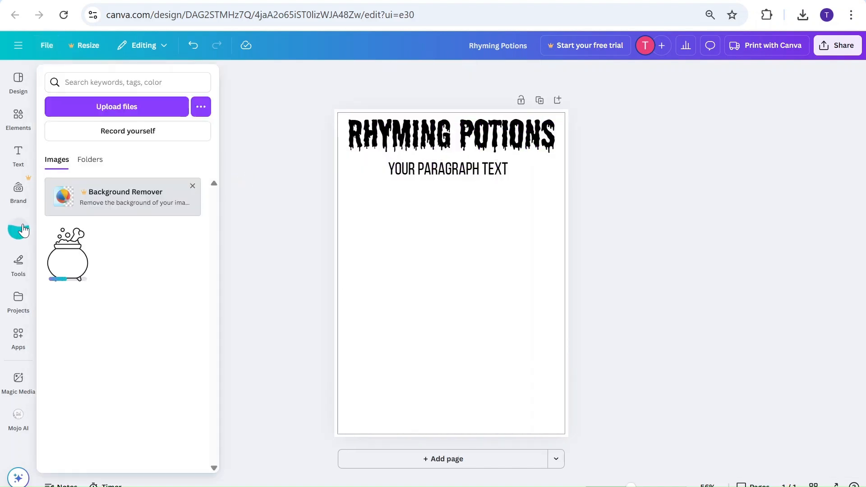
click(69, 266)
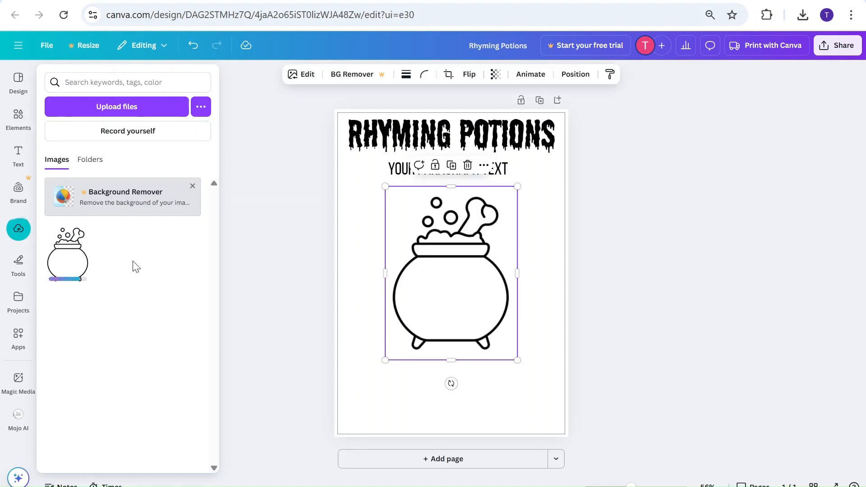
drag(474, 271, 433, 265)
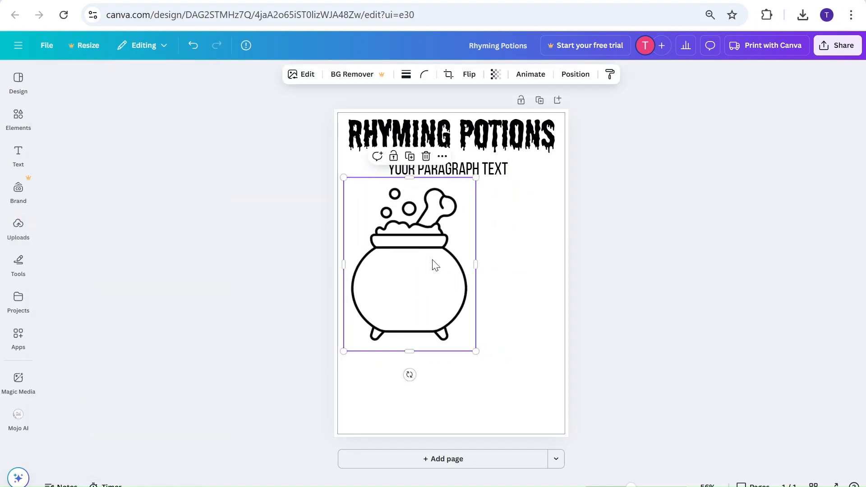
drag(476, 350, 559, 424)
click(612, 245)
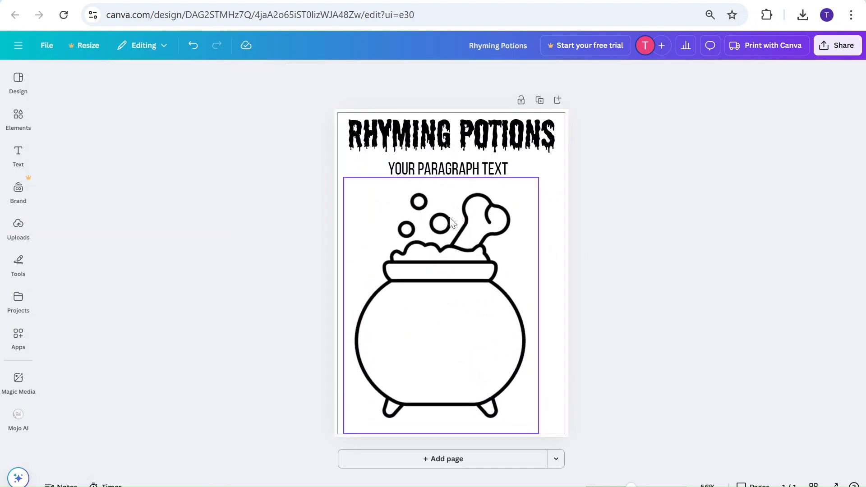
Browse the available frame elements and add the plain square frame to the page
click(18, 118)
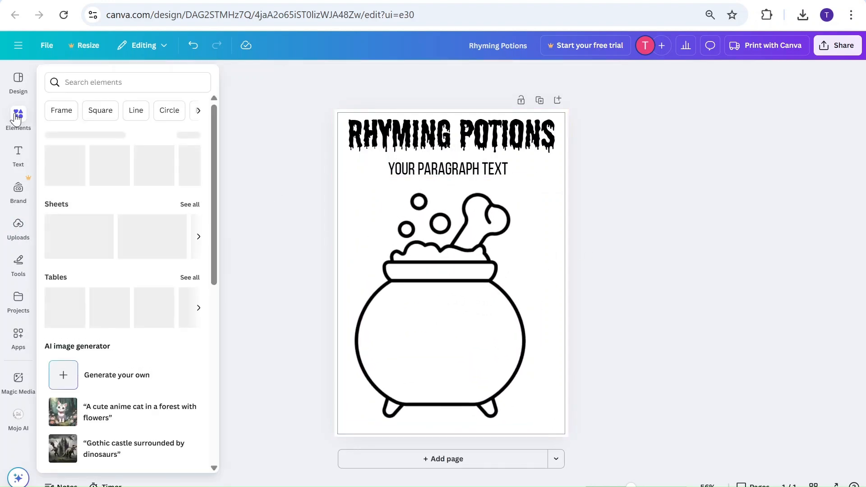
click(72, 116)
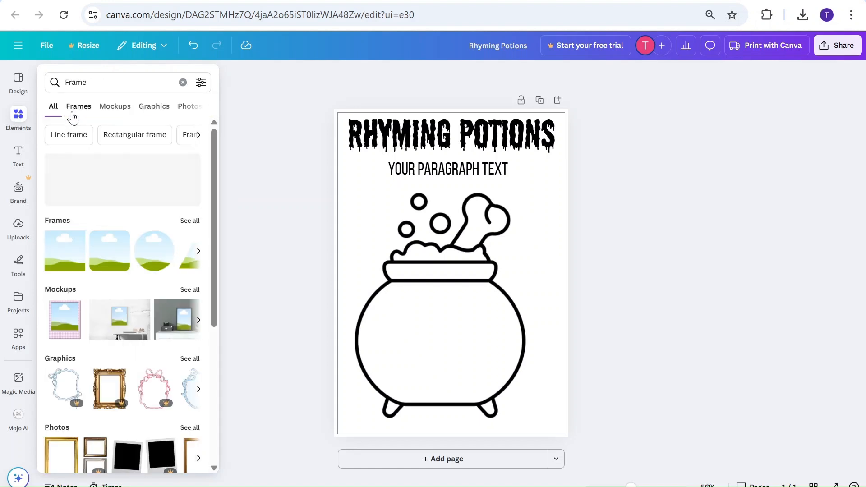
click(189, 221)
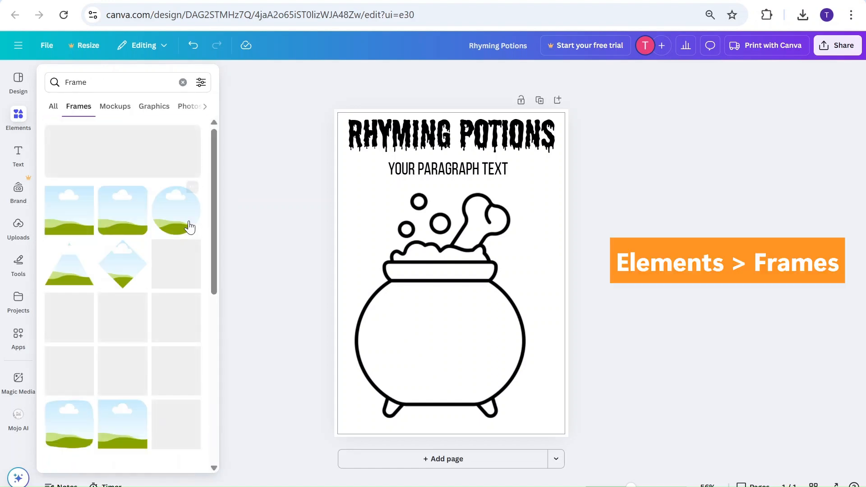
scroll(68, 294, down, 1)
scroll(73, 316, down, 8)
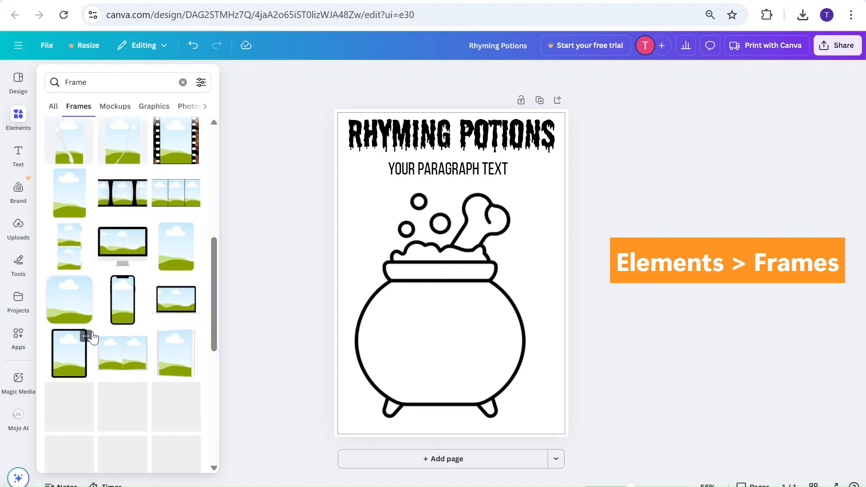
scroll(82, 334, up, 9)
scroll(97, 332, up, 3)
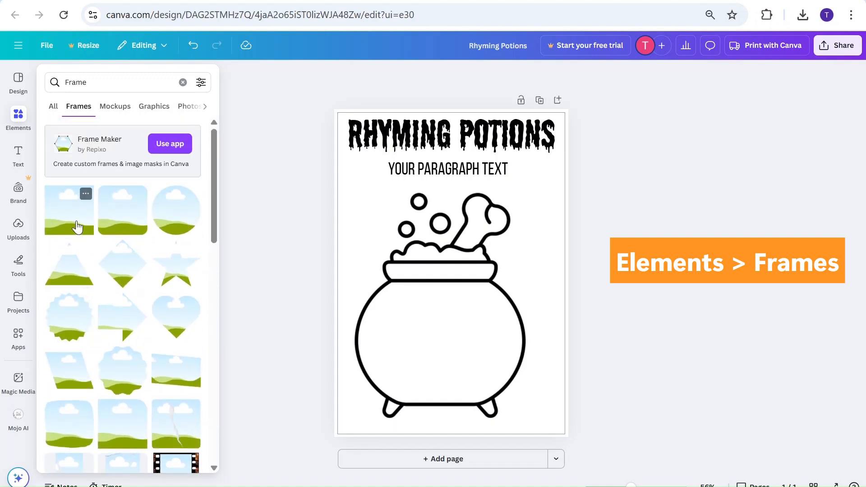
click(74, 219)
Move the square frame into the cauldron's body and resize it to fit inside the outline
click(470, 238)
drag(472, 253, 466, 319)
drag(504, 398, 477, 371)
drag(431, 330, 435, 335)
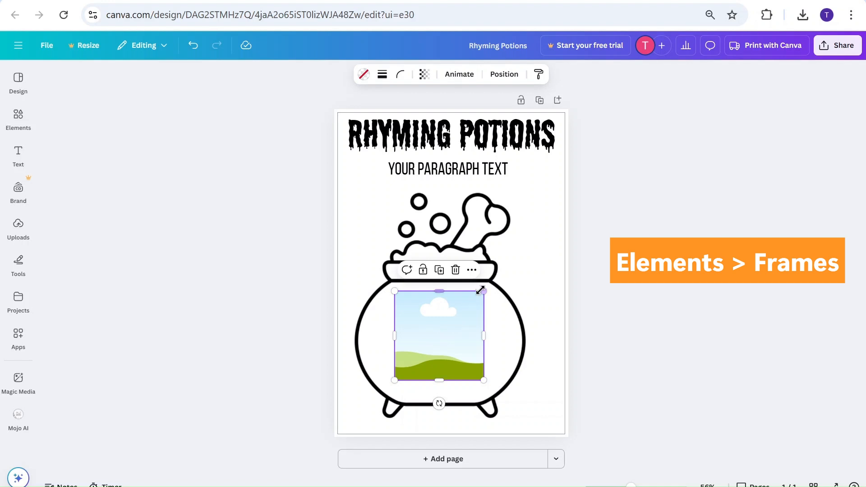
drag(481, 290, 487, 285)
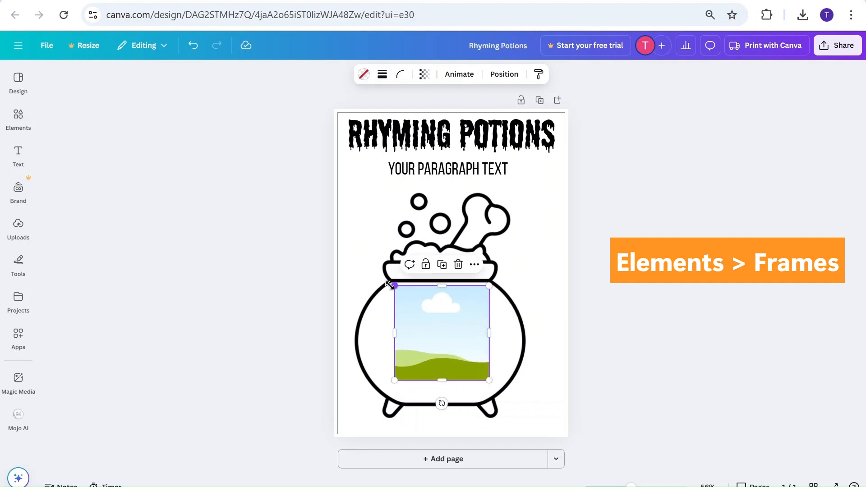
Move the placeholder paragraph text below the square frame inside the cauldron and replace it with XXXXXXXX
click(489, 175)
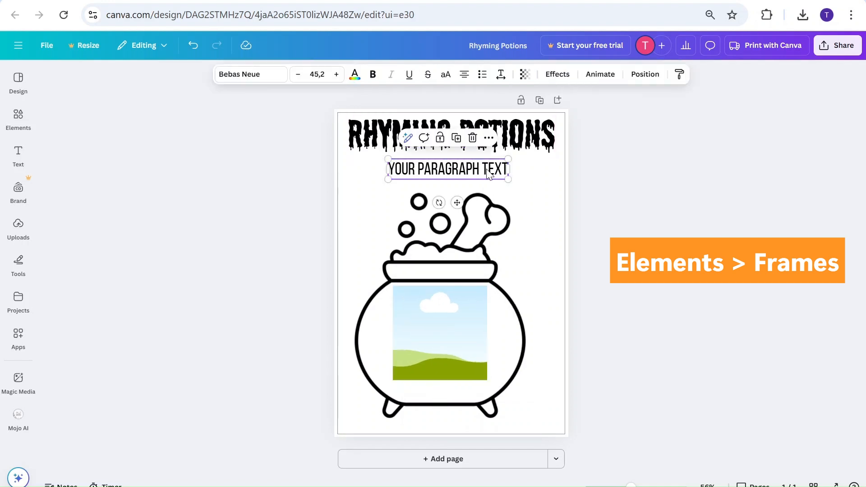
drag(490, 175, 477, 391)
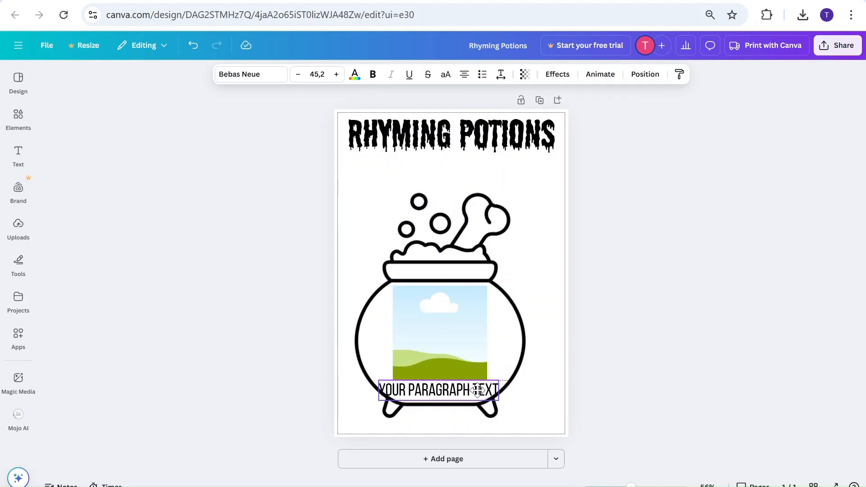
double_click(477, 391)
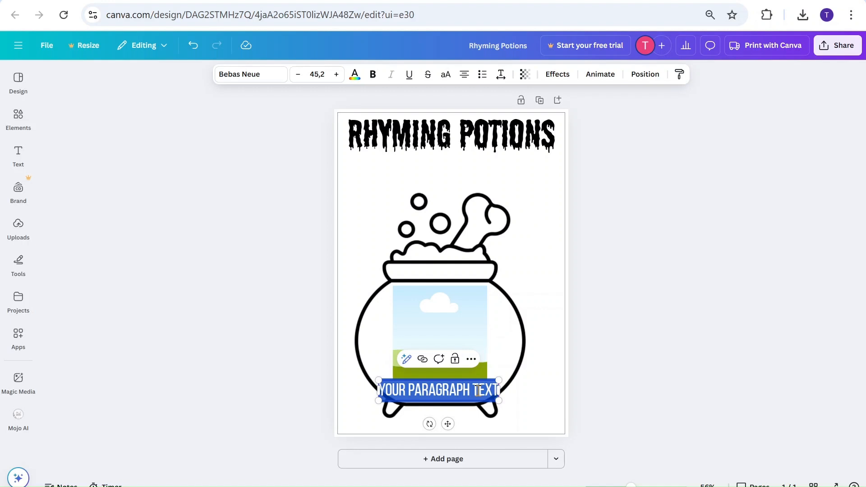
text(XXXXXXX)
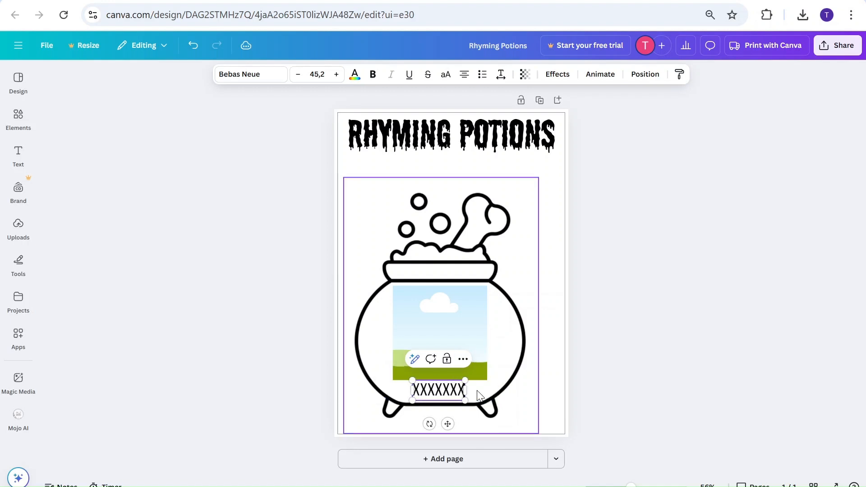
text(X)
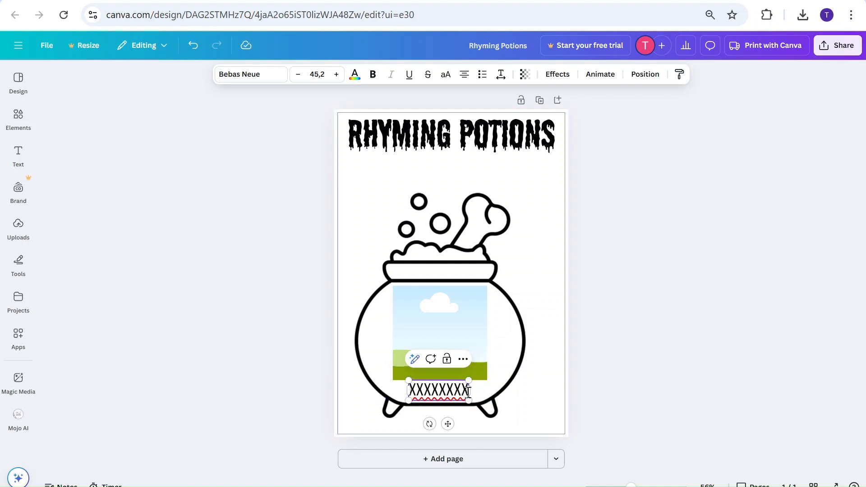
Widen the XXXXXXXX text box on both sides to match the width of the square frame above it
drag(469, 389, 488, 390)
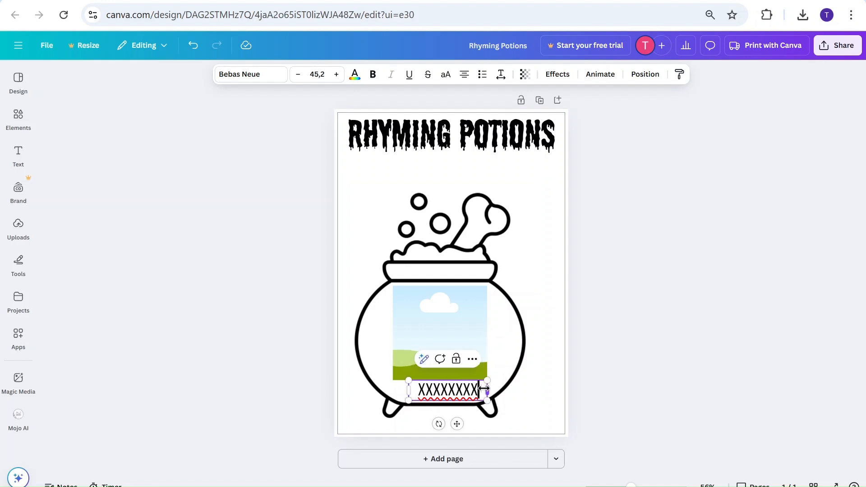
drag(407, 390, 392, 391)
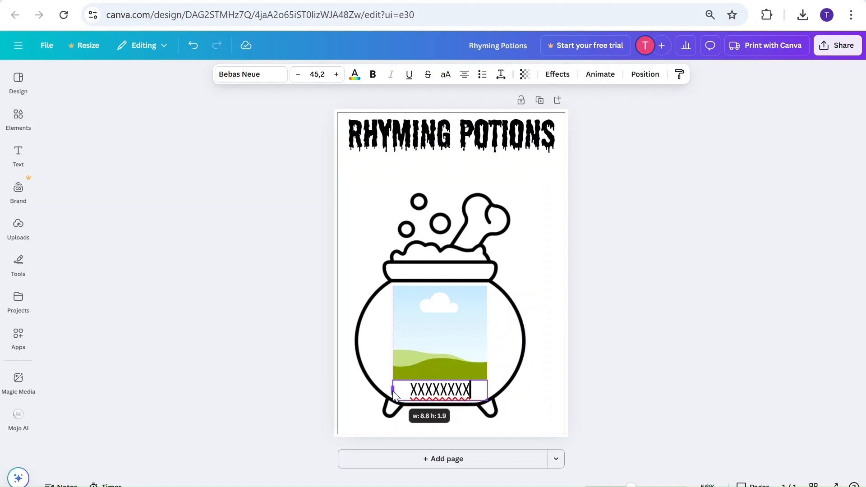
click(614, 371)
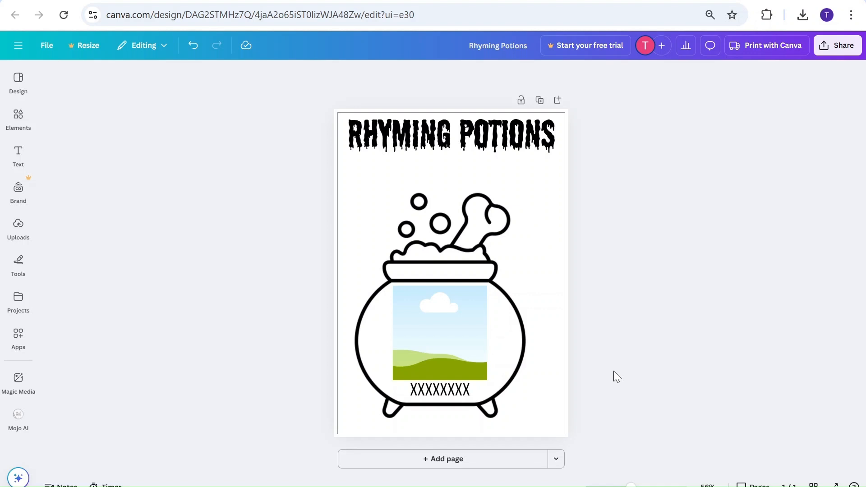
Group the cauldron, frame and XXXXXXXX text, and shrink the group to about a quarter of the page width under the title's start
drag(614, 371, 390, 288)
click(613, 324)
drag(602, 423, 360, 259)
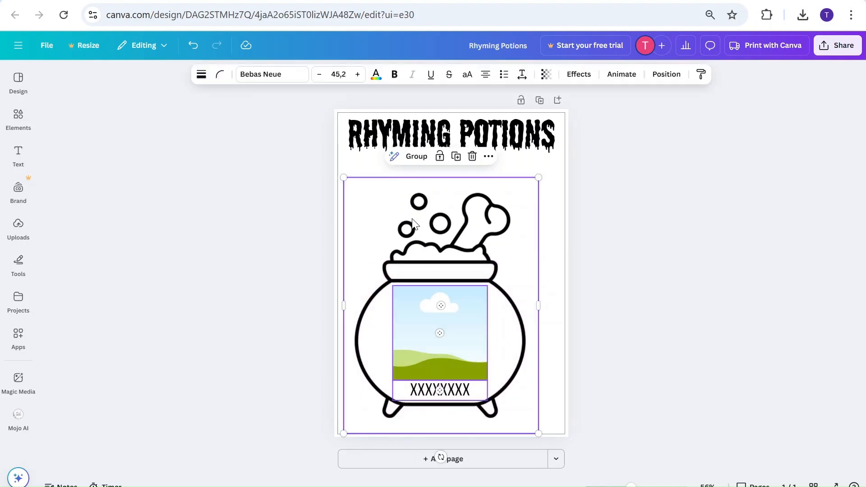
click(417, 155)
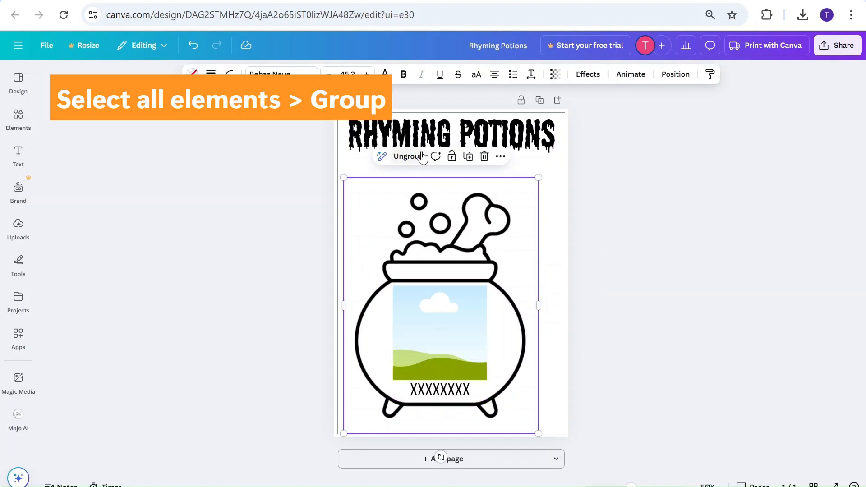
drag(539, 178, 398, 359)
drag(385, 387, 384, 185)
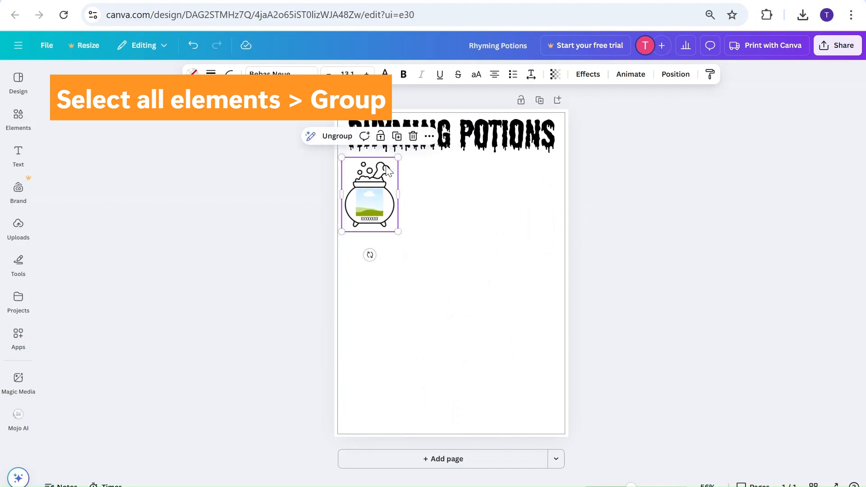
Copy the small cauldron group and paste three copies of it on the page
right_click(387, 171)
click(409, 178)
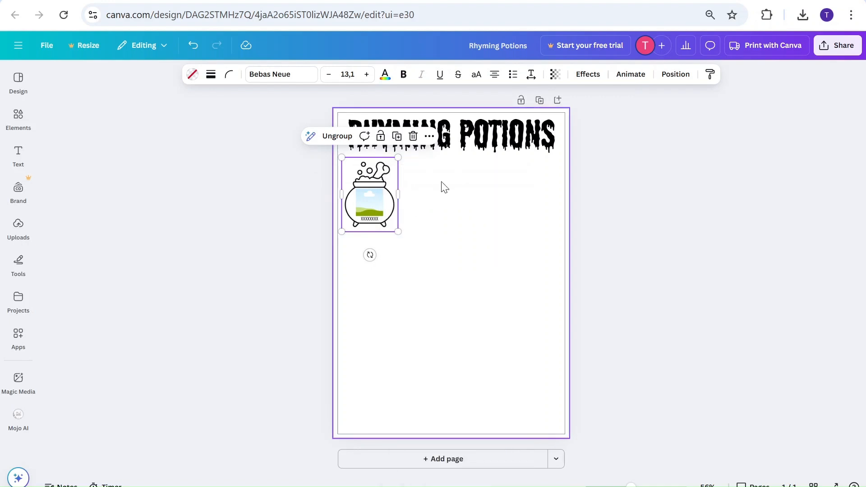
right_click(451, 191)
click(464, 239)
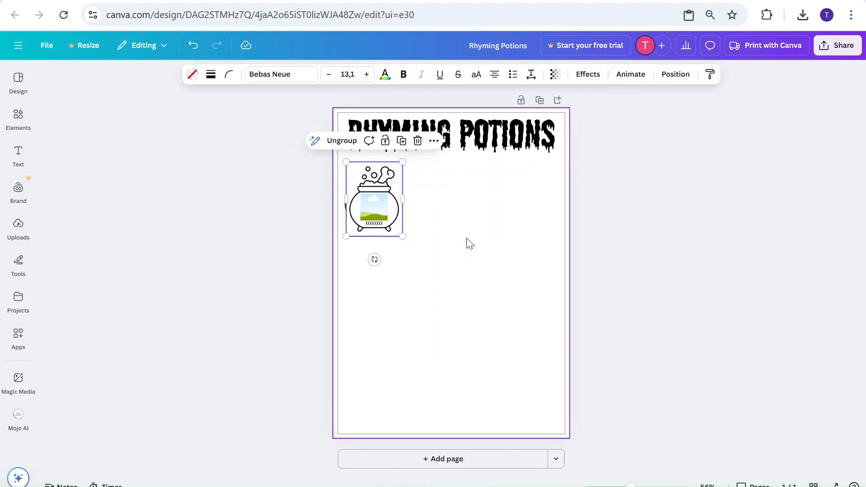
click(467, 227)
right_click(466, 228)
click(483, 272)
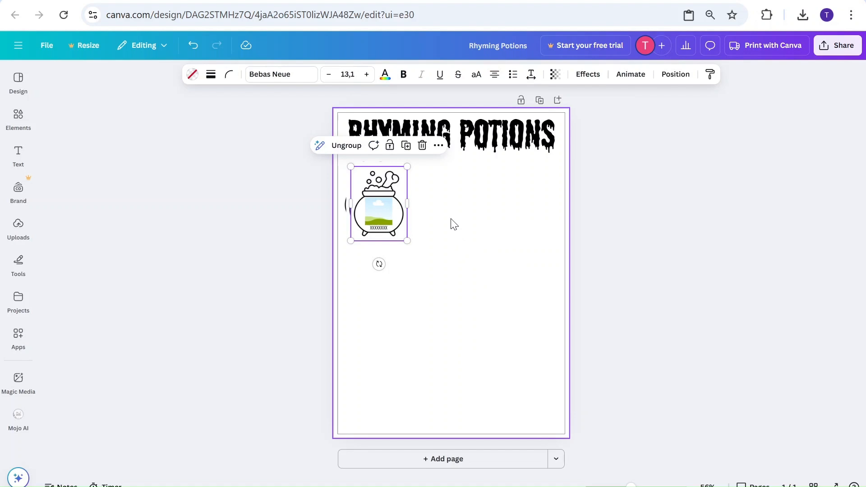
right_click(452, 221)
click(491, 272)
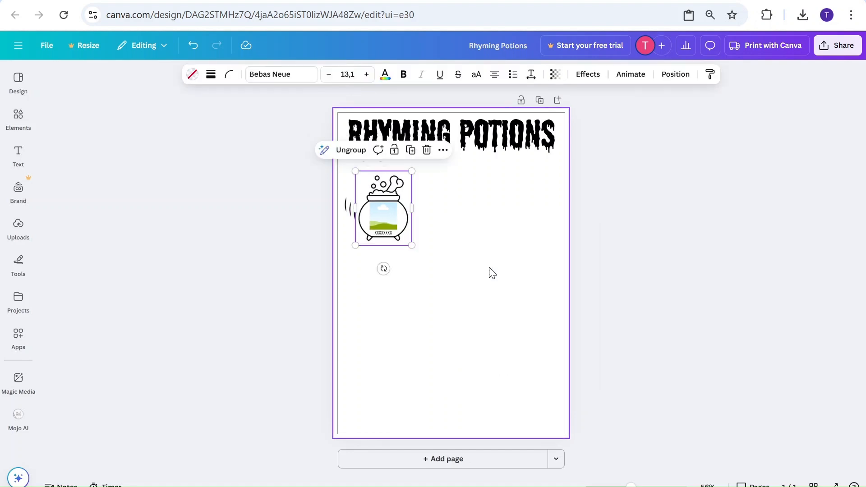
click(465, 226)
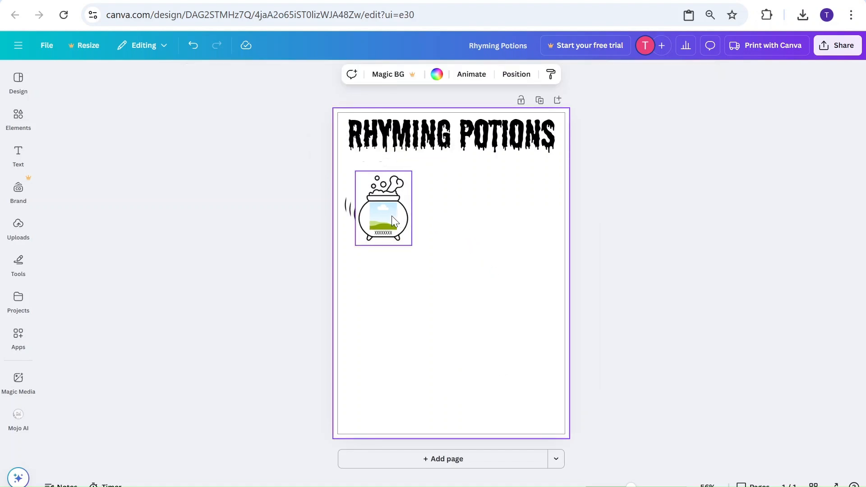
drag(392, 216, 434, 310)
drag(491, 315, 443, 294)
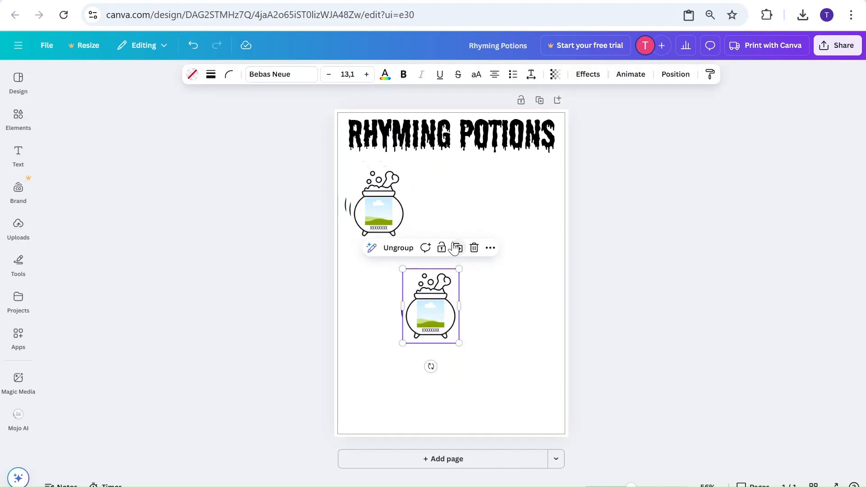
click(455, 247)
click(461, 251)
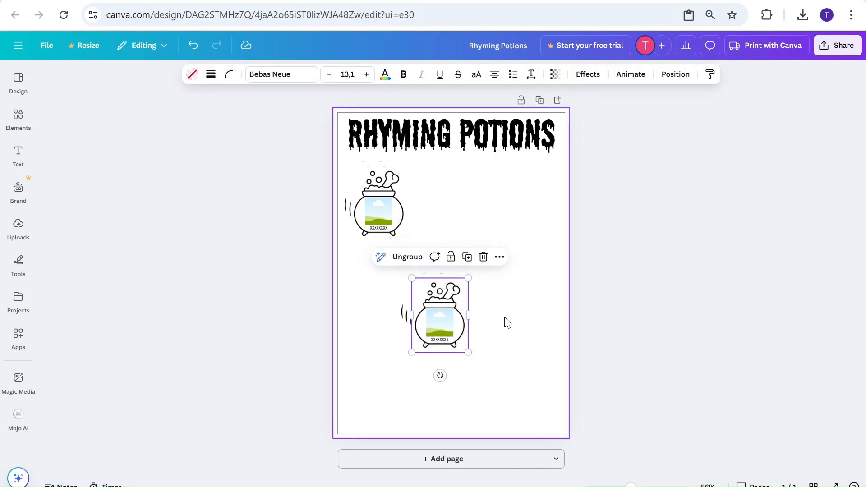
drag(509, 336, 399, 280)
key(Delete)
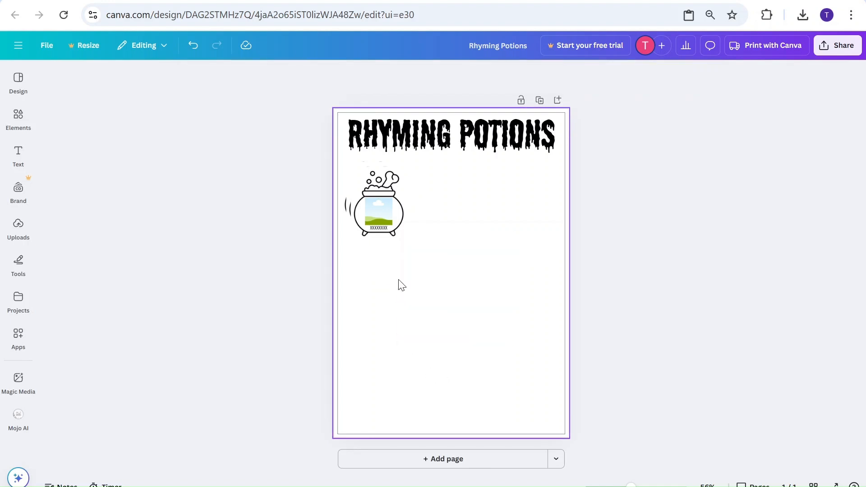
Duplicate the cauldron group once more and spread the four cauldrons in a row across the page beneath the title
click(389, 210)
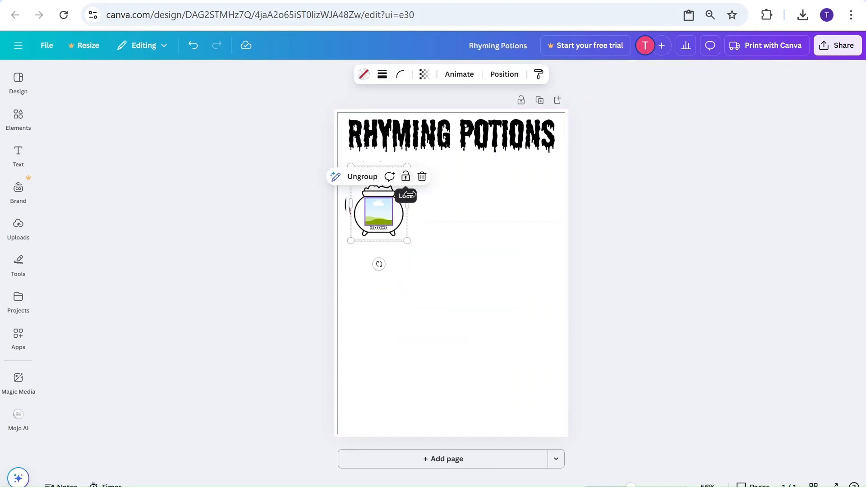
click(423, 235)
drag(423, 235, 546, 205)
click(407, 145)
click(446, 238)
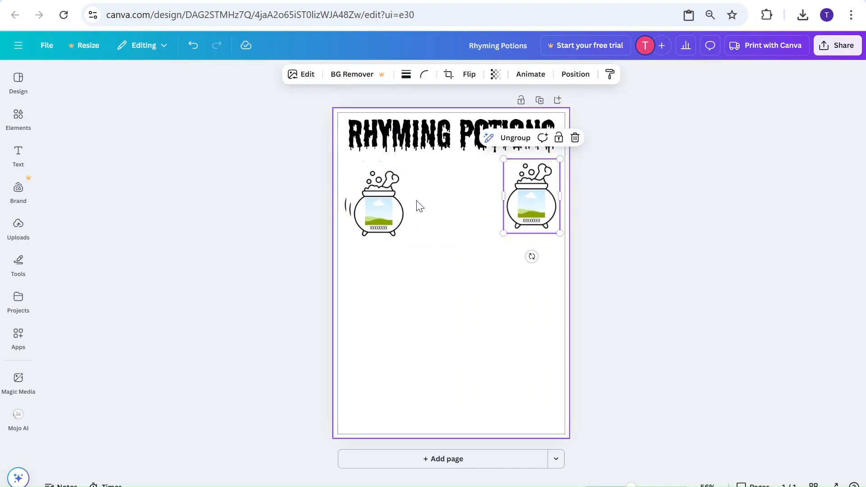
drag(390, 203, 368, 201)
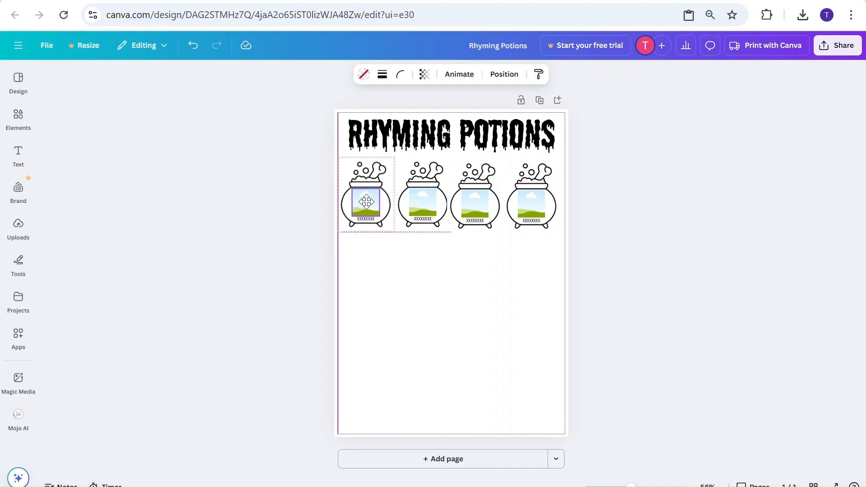
drag(543, 207, 550, 208)
Select all four cauldrons in the row and space them evenly with Tidy up
click(606, 218)
drag(610, 220, 360, 200)
right_click(401, 176)
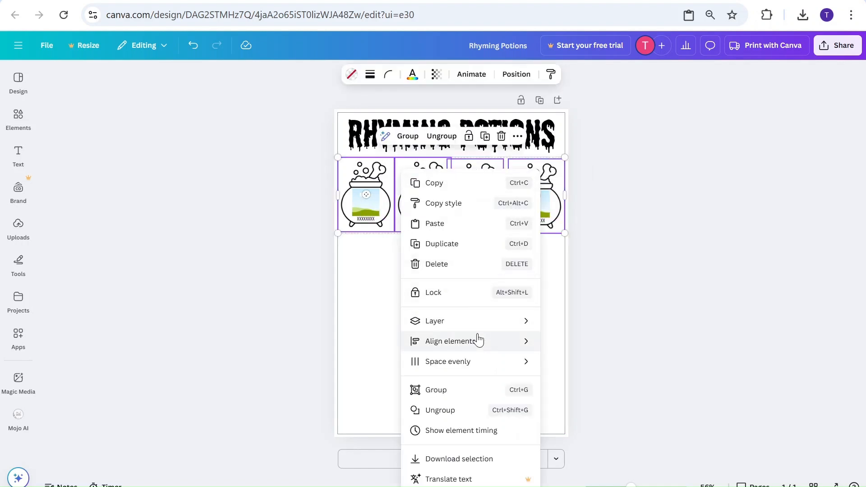
mouse_move(481, 361)
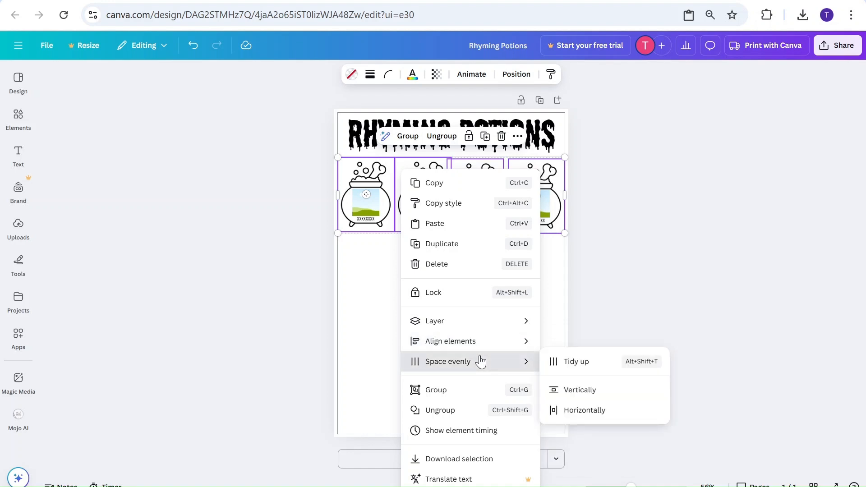
click(555, 362)
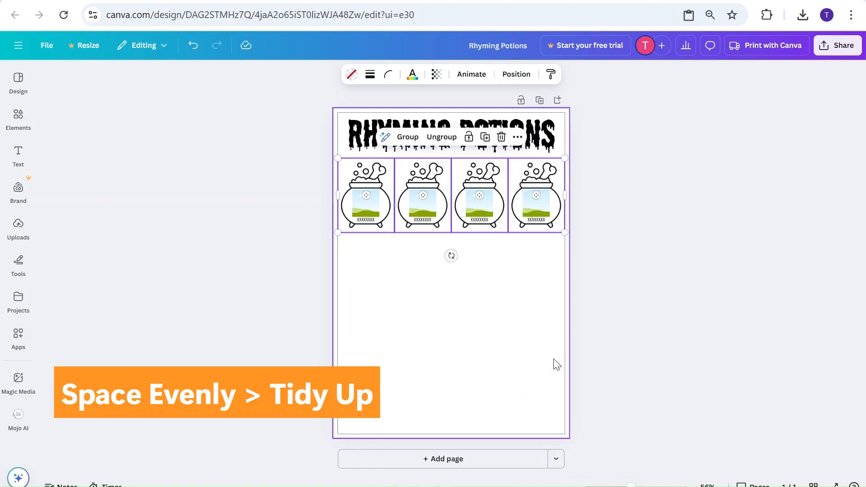
click(617, 291)
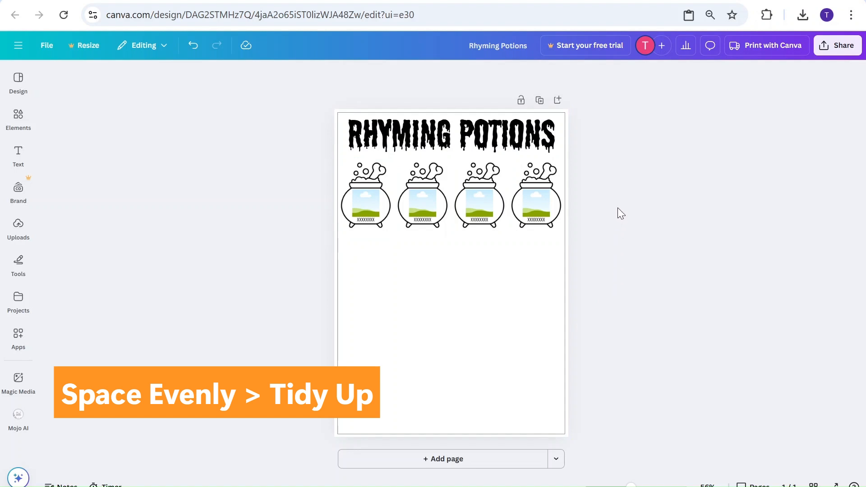
Group the four cauldrons as one row and duplicate it into three more rows stacked down the page
drag(618, 207, 360, 203)
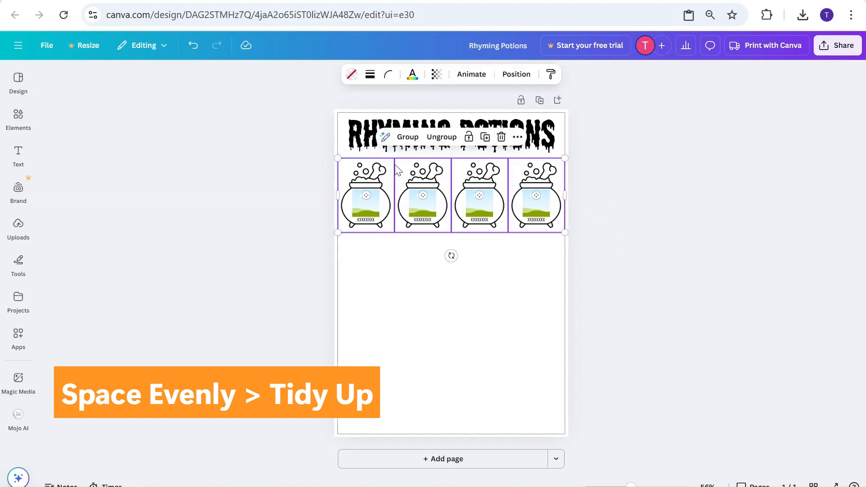
click(410, 142)
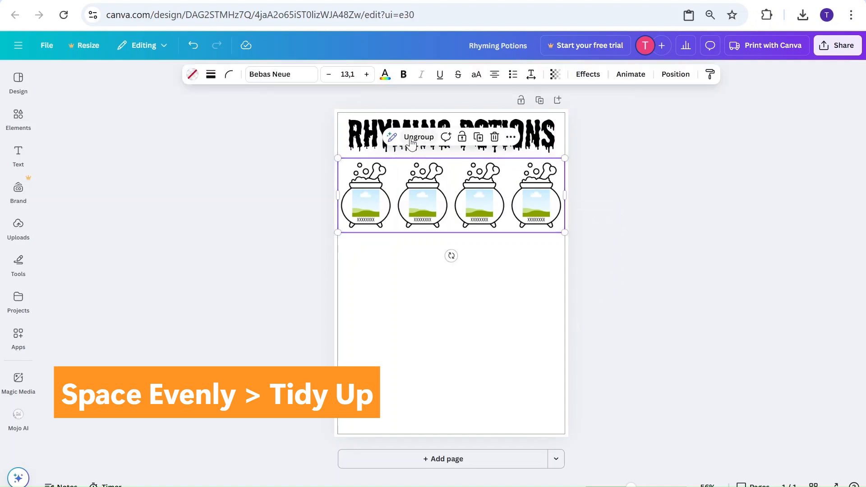
click(478, 137)
drag(480, 171, 476, 244)
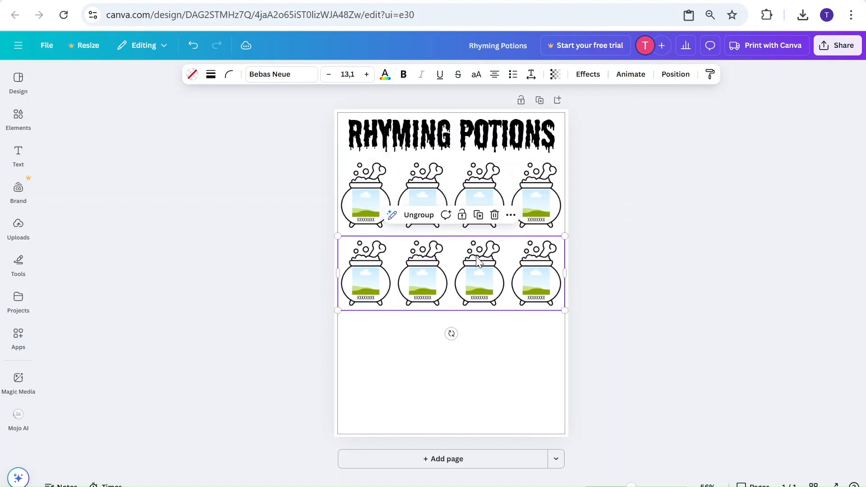
click(478, 215)
click(478, 291)
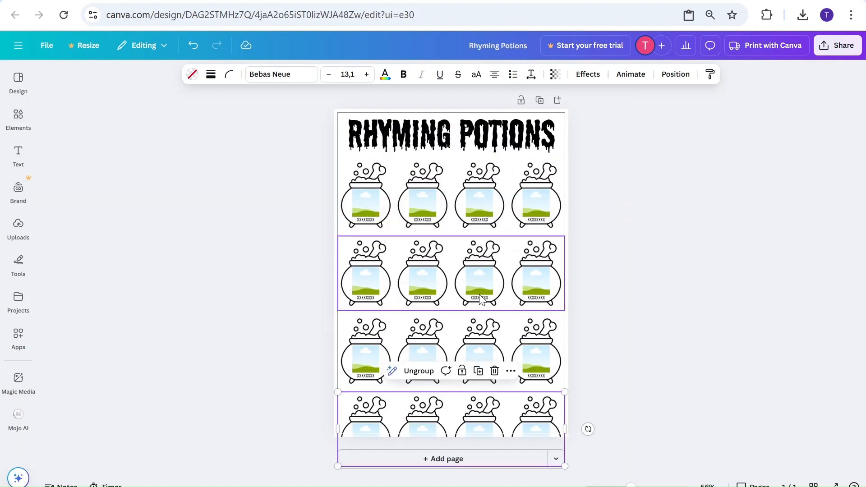
click(641, 339)
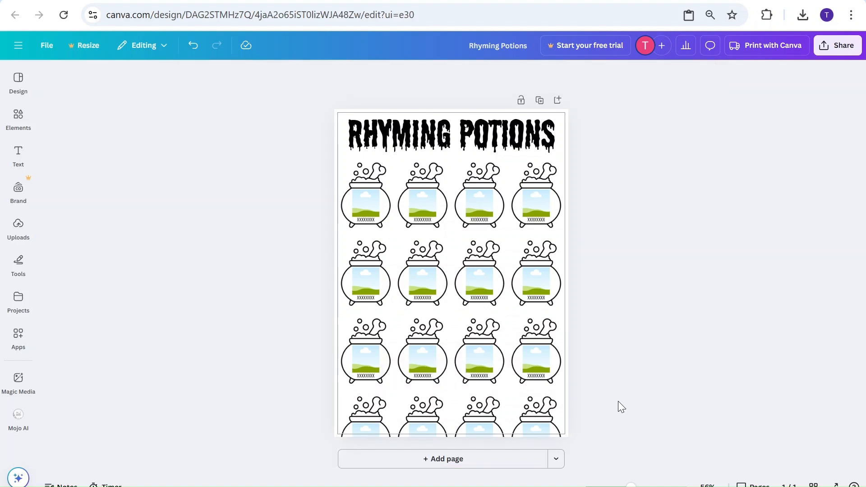
Move the last cauldron row up to the page's bottom margin and space all four rows evenly
drag(474, 421, 472, 382)
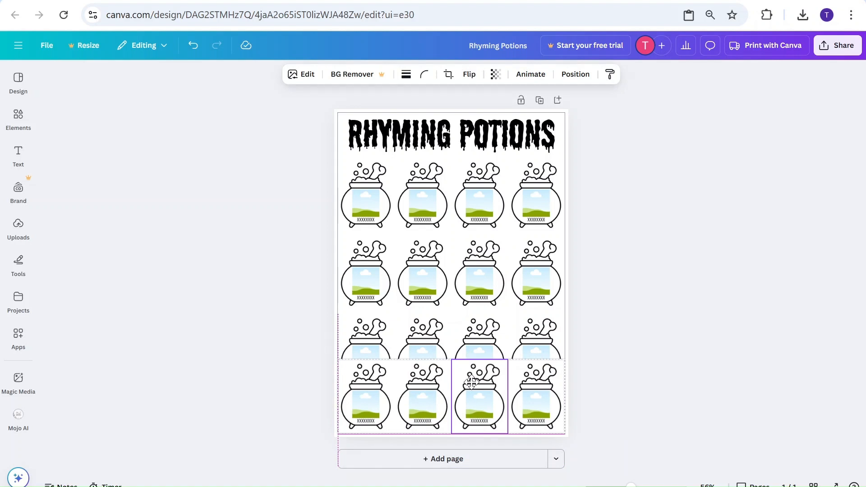
click(604, 383)
drag(612, 403, 403, 199)
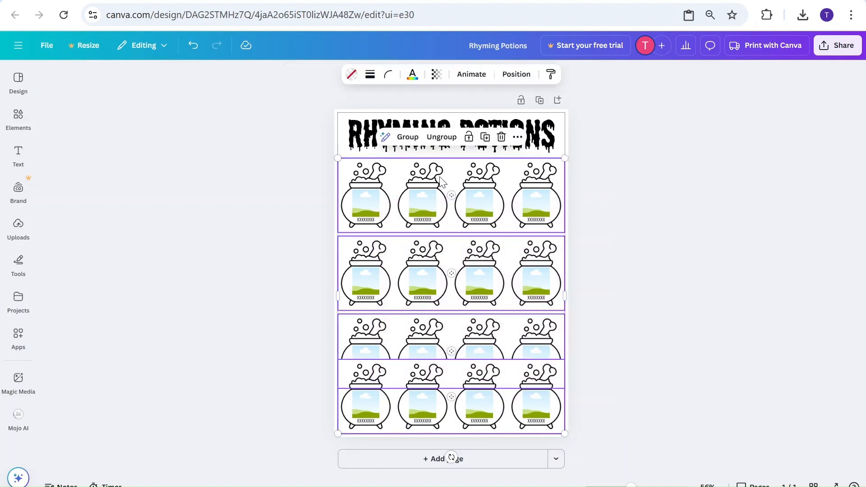
click(518, 138)
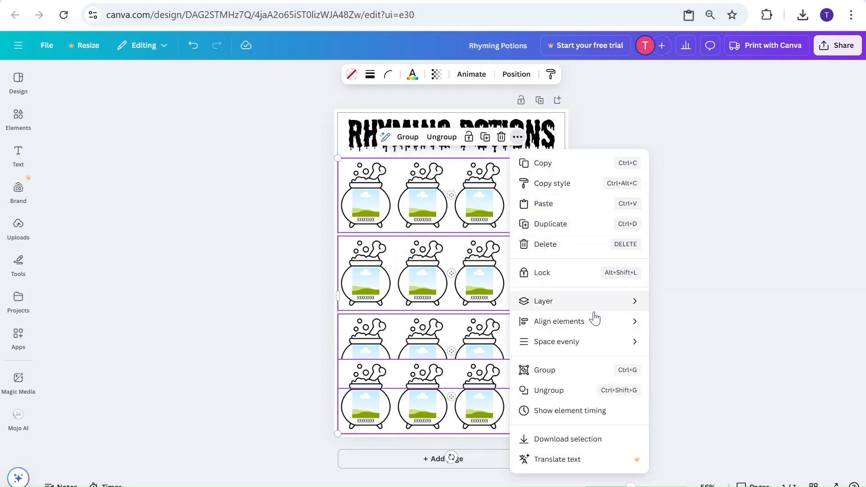
mouse_move(596, 342)
click(682, 343)
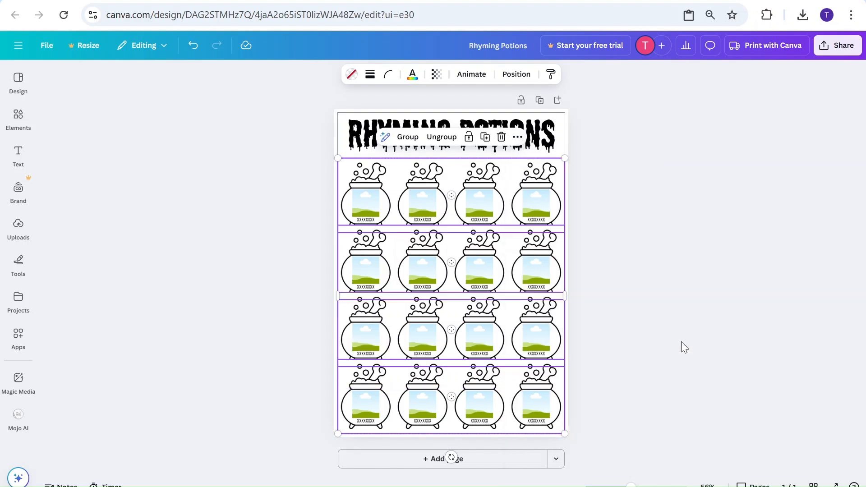
Move the first cauldron row up to just beneath the title and space all four rows evenly in the vertical direction
click(665, 290)
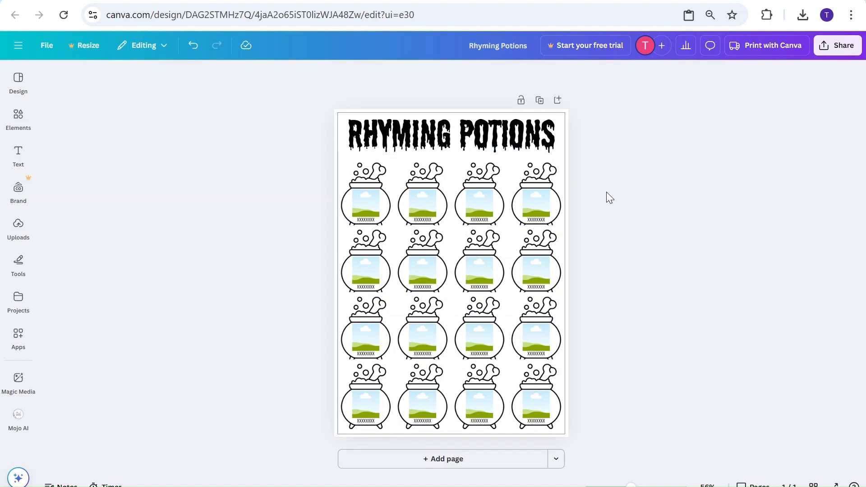
drag(607, 192, 388, 194)
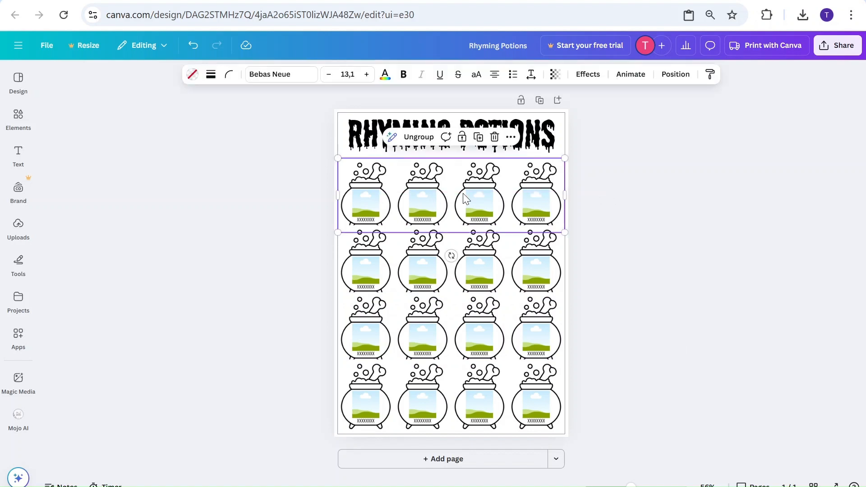
drag(451, 178, 451, 171)
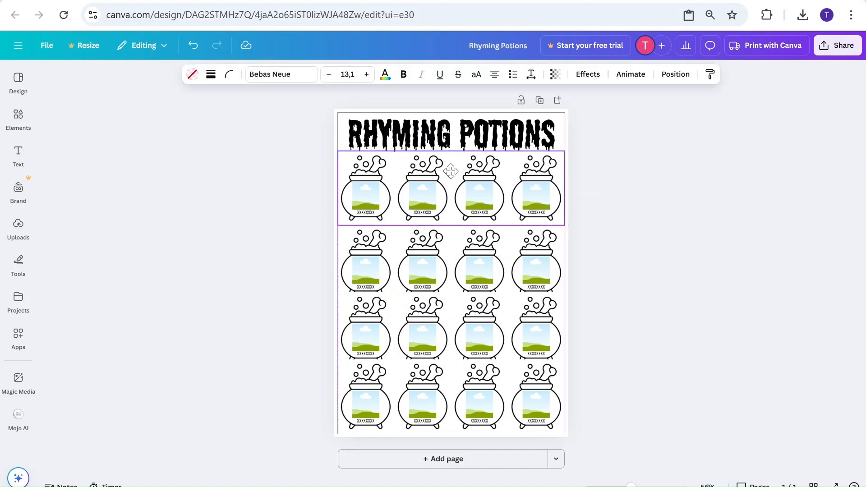
click(666, 290)
drag(627, 388, 386, 199)
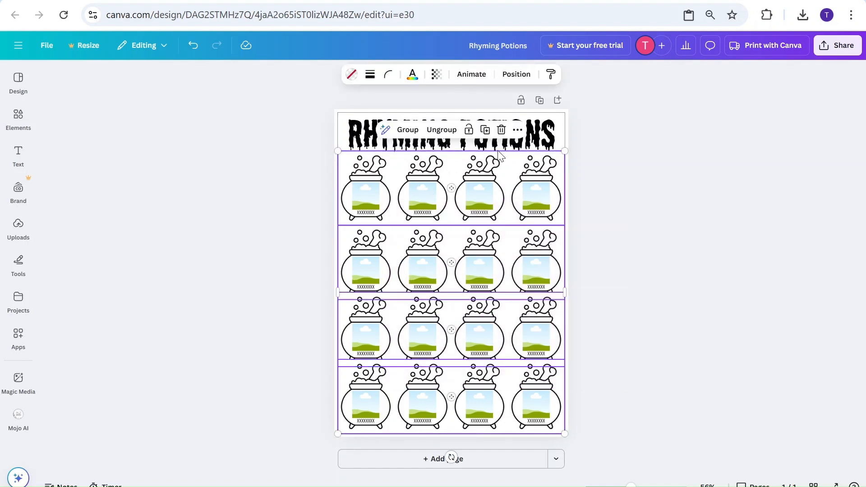
click(518, 130)
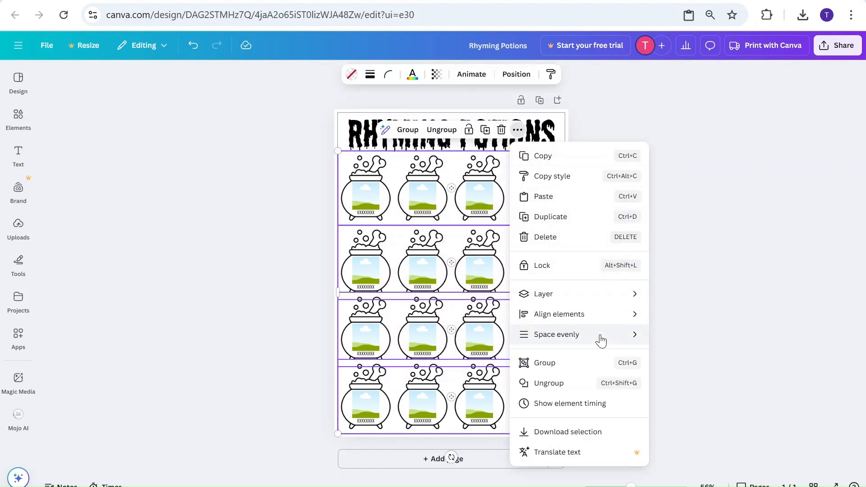
mouse_move(600, 336)
click(673, 334)
click(670, 272)
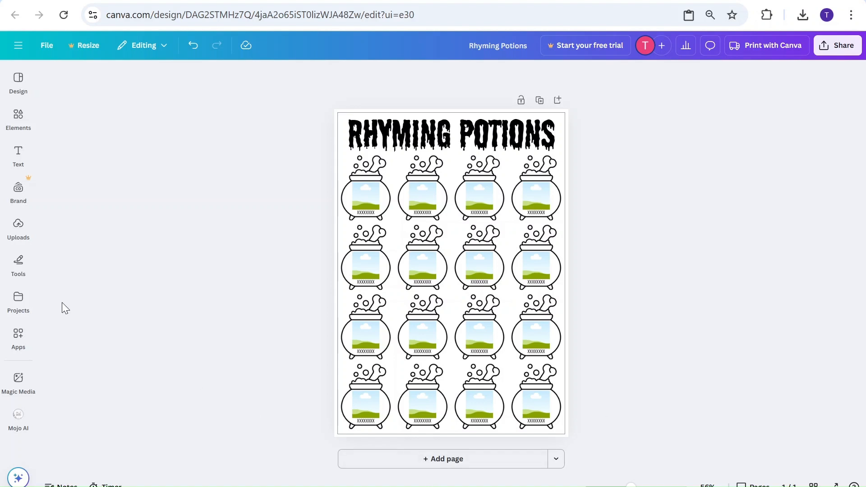
Add the uploaded oven, rake, gate and birthday cake images to the page
click(18, 228)
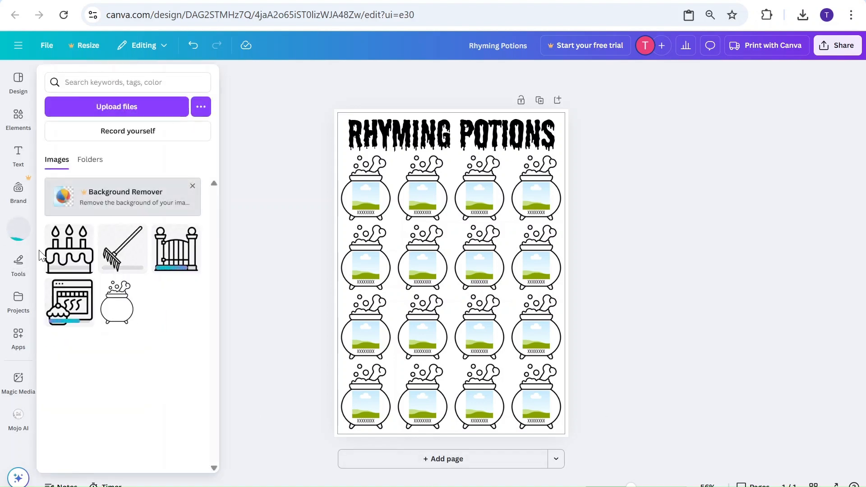
click(75, 306)
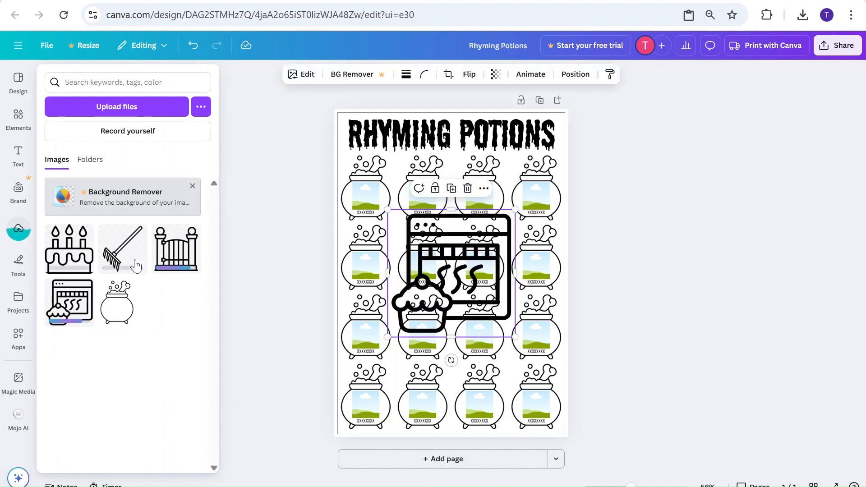
click(127, 255)
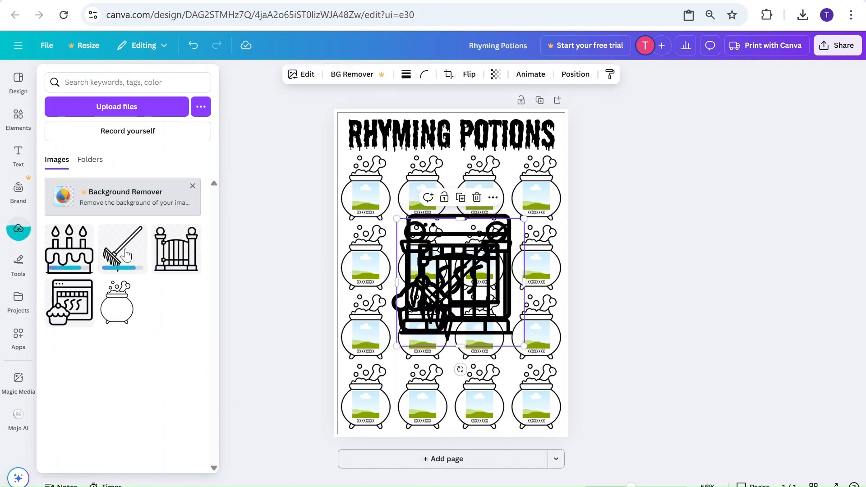
click(92, 258)
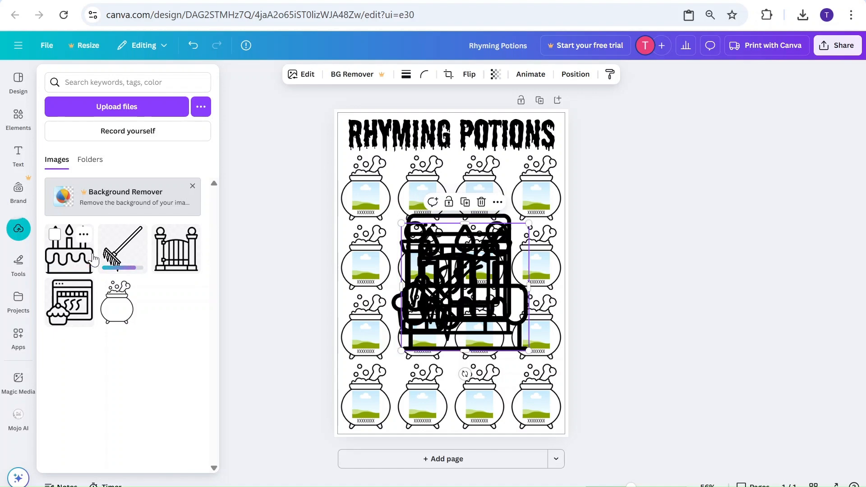
click(247, 251)
Place the cake, oven, gate and rake images, in that order, into the picture frames of the first cauldron row
drag(443, 304, 366, 200)
drag(434, 242, 532, 189)
drag(465, 286, 508, 164)
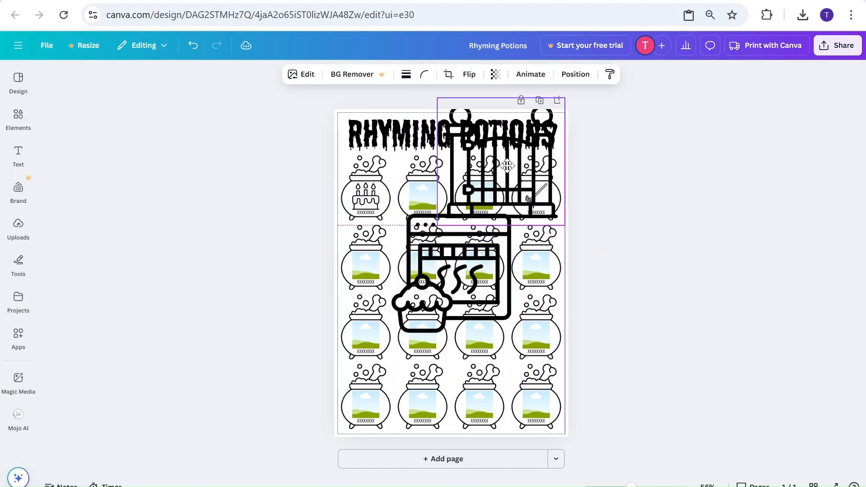
drag(459, 265, 422, 195)
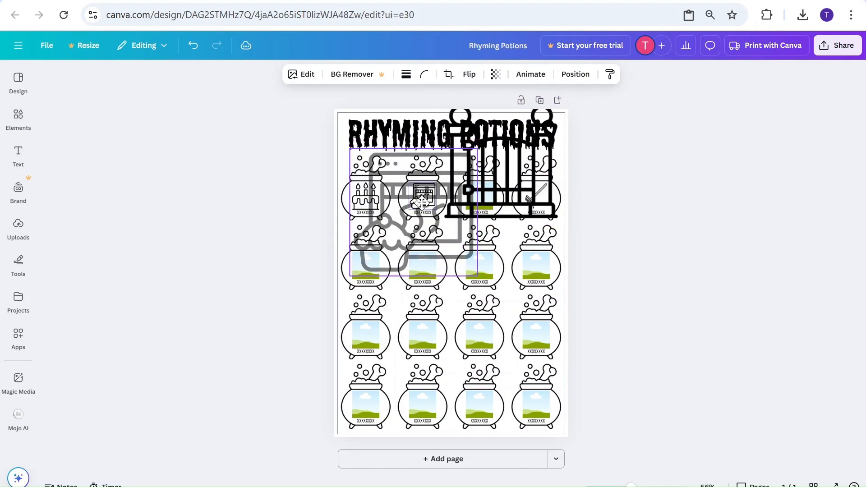
drag(507, 178, 479, 198)
click(635, 218)
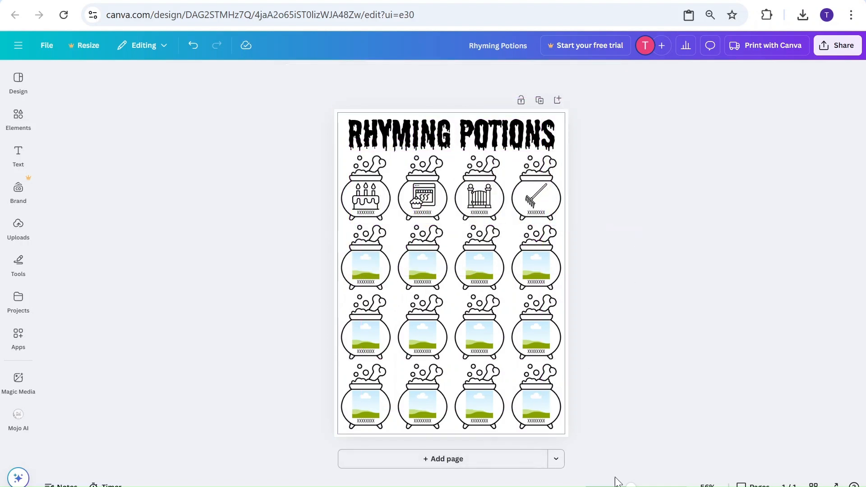
Replace the placeholder labels in the first cauldron row with CAKE, BAKE, GATE and RAKE
drag(630, 485, 648, 486)
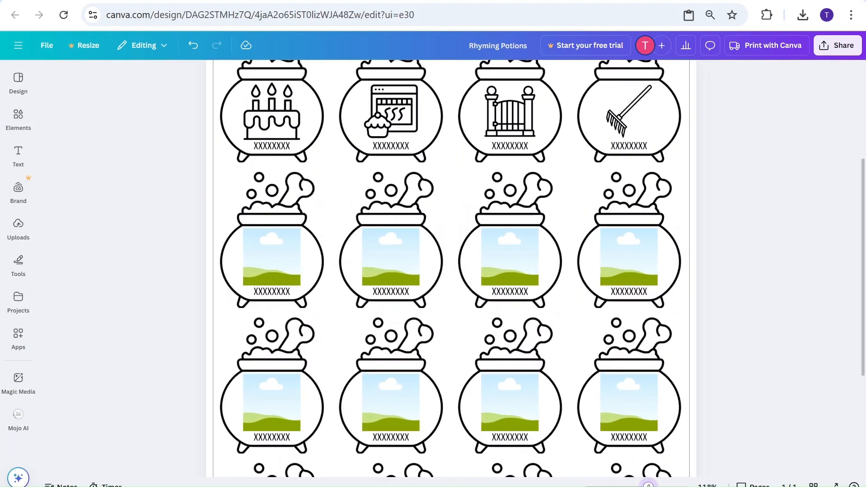
scroll(605, 402, up, 1)
scroll(606, 403, up, 3)
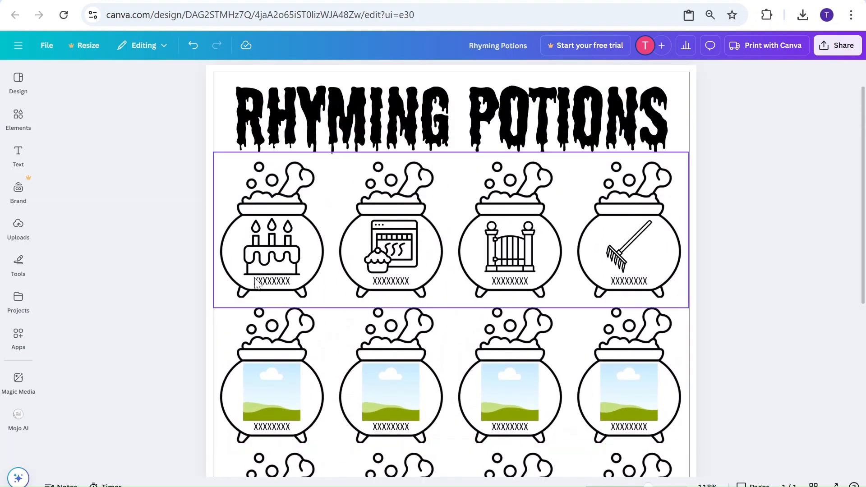
double_click(272, 282)
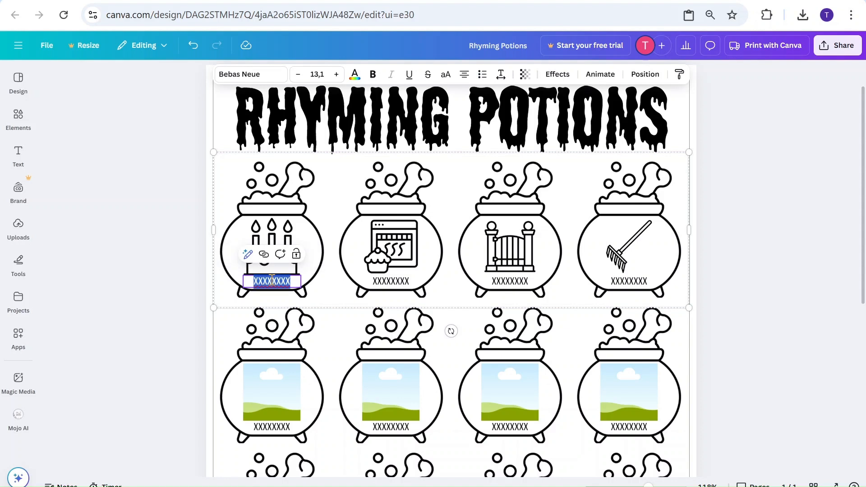
text(CAKE)
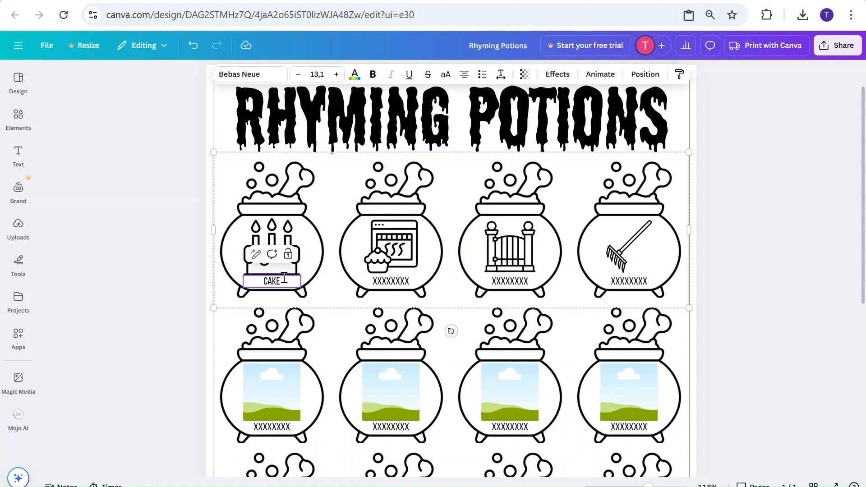
double_click(401, 281)
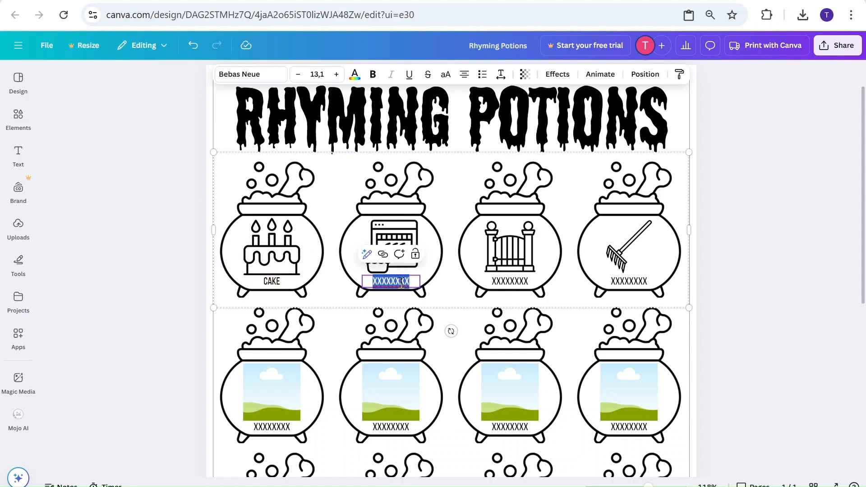
text(BAKE)
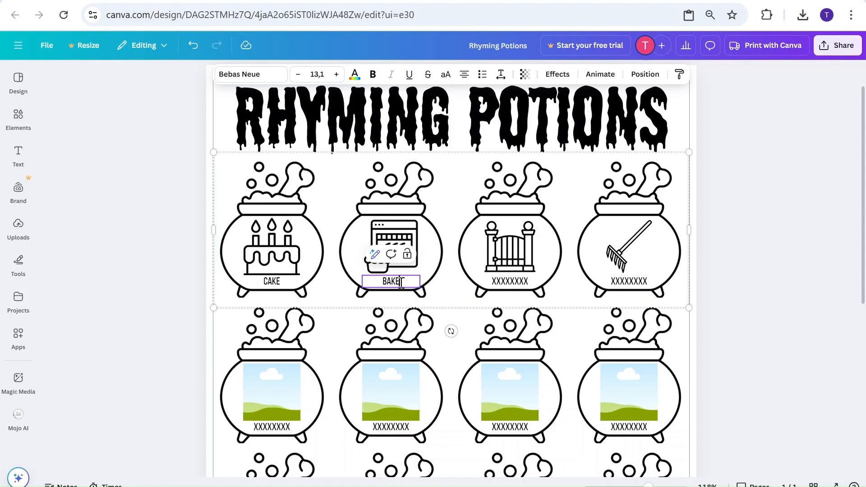
double_click(513, 282)
text(GATE)
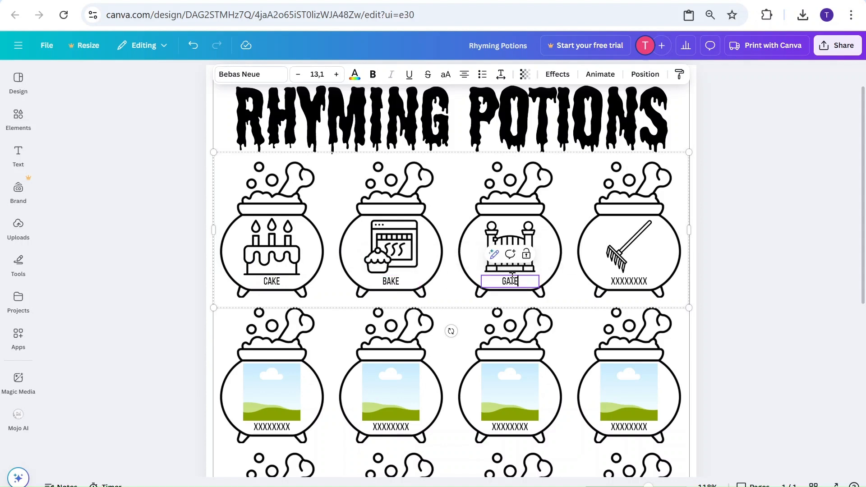
double_click(625, 282)
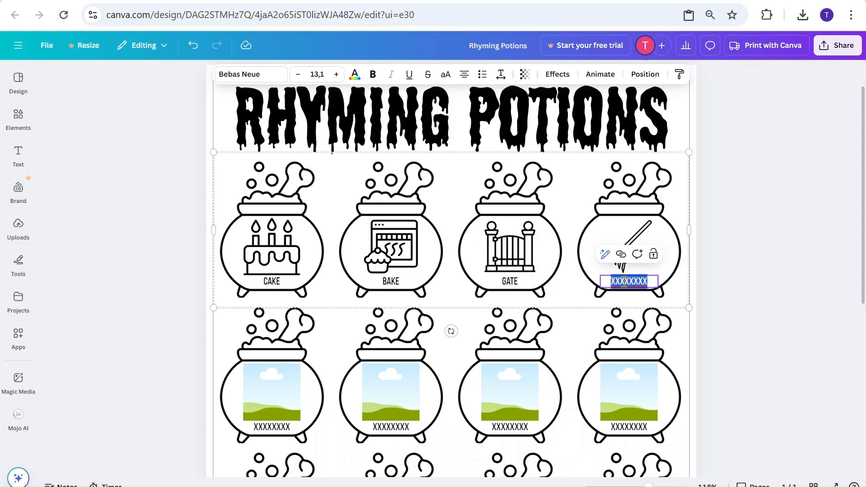
text(RAKE)
click(751, 289)
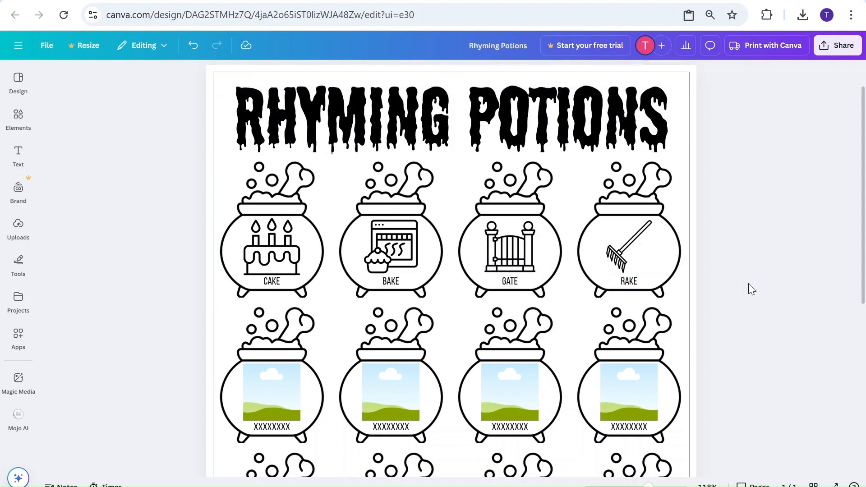
Detach the rake image from its frame and place it in the last cauldron frame of the second row
click(609, 239)
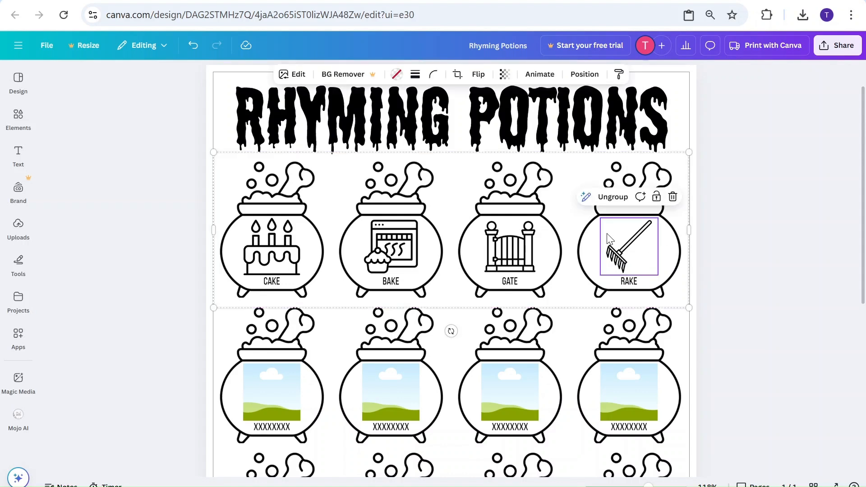
right_click(625, 245)
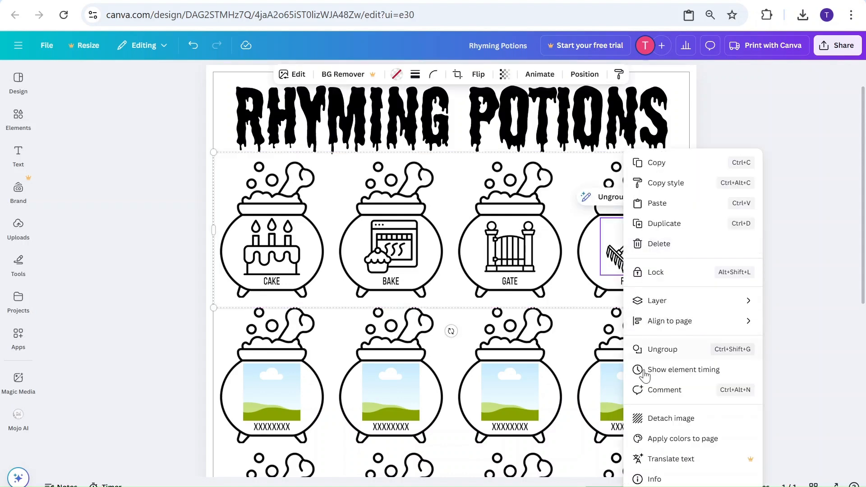
click(645, 419)
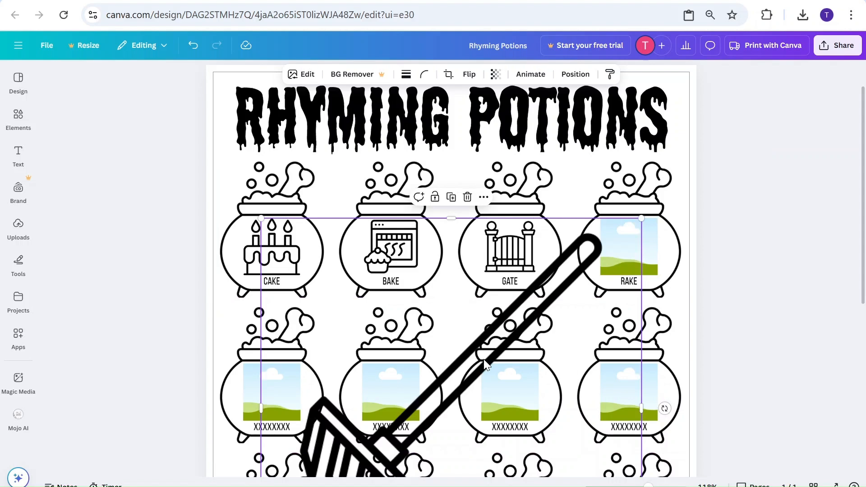
drag(485, 363, 616, 397)
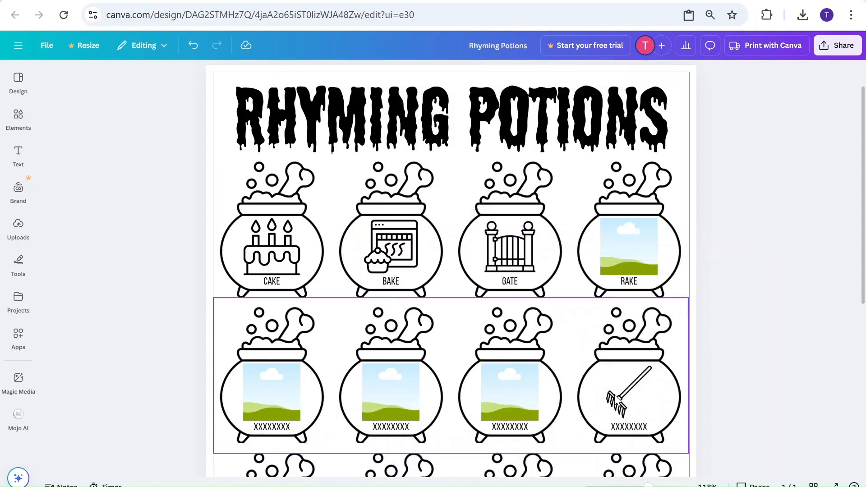
Detach the rake image from the second row and put it back in the frame above the RAKE label
click(621, 398)
right_click(621, 398)
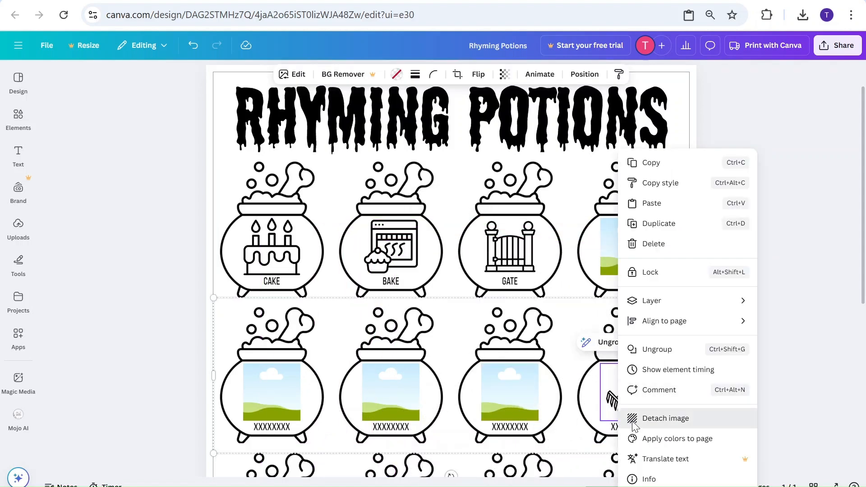
click(645, 415)
drag(497, 361, 631, 263)
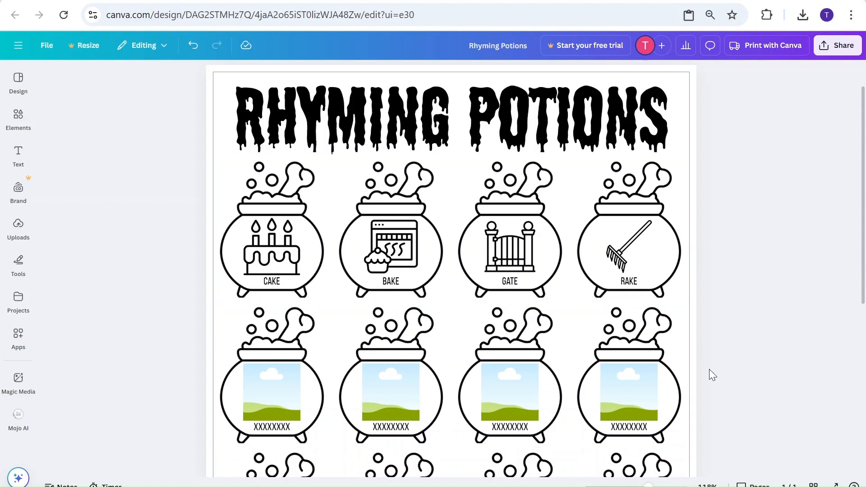
Duplicate the Rhyming Potions page three times to make a four-page design, and return to page 1
drag(649, 484, 629, 485)
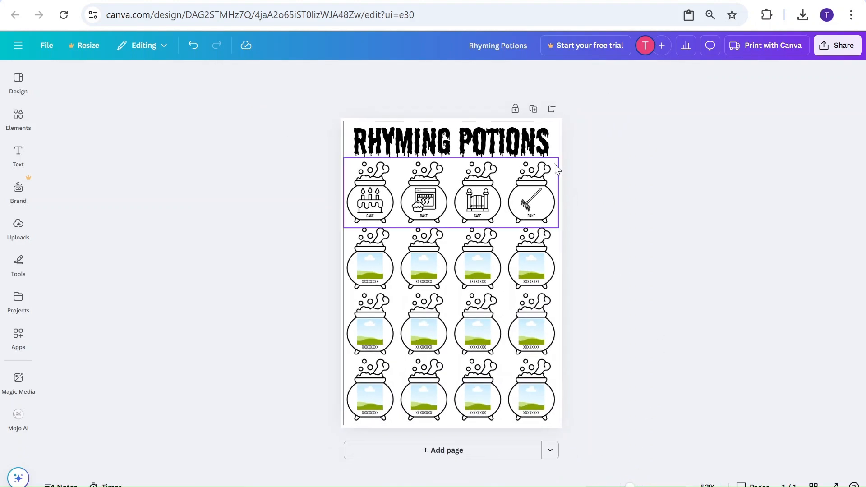
click(533, 109)
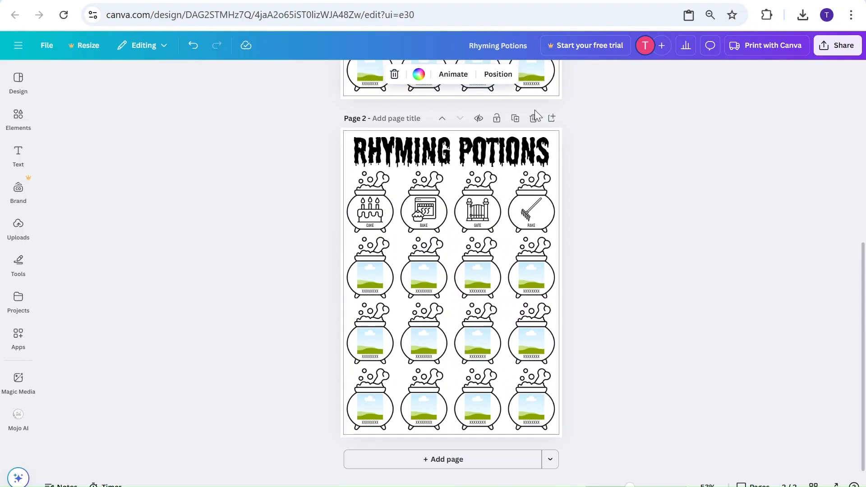
click(515, 119)
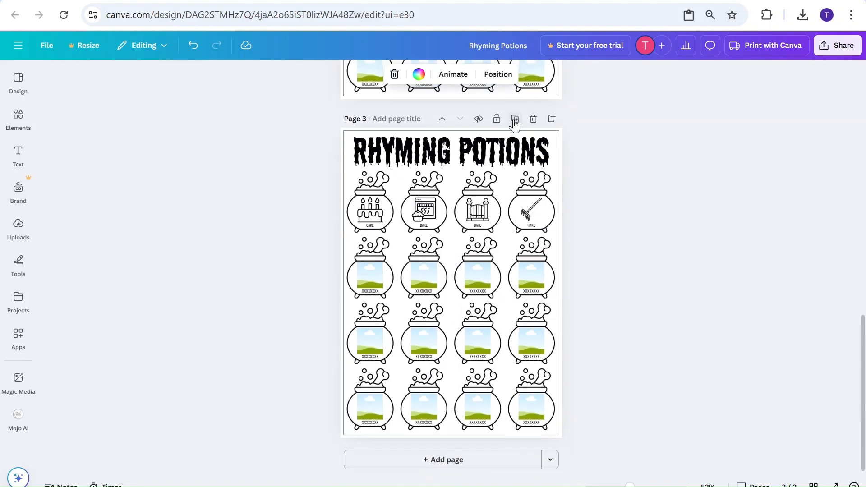
click(515, 119)
scroll(621, 254, up, 8)
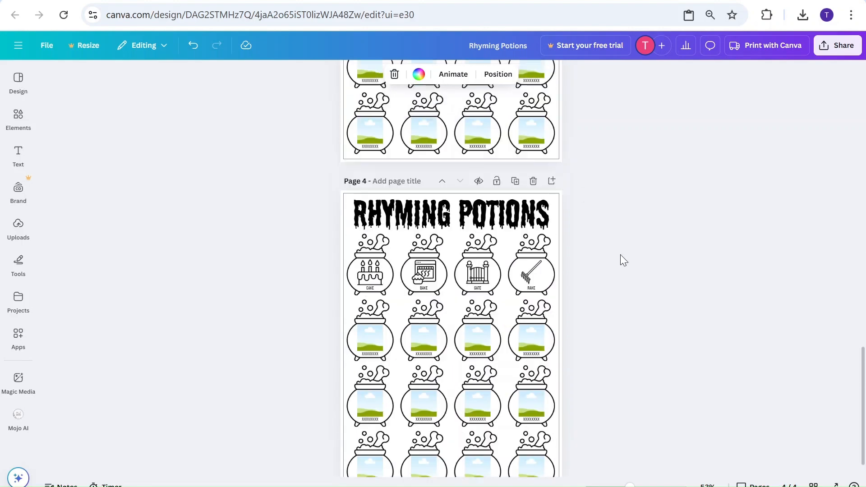
scroll(620, 254, up, 10)
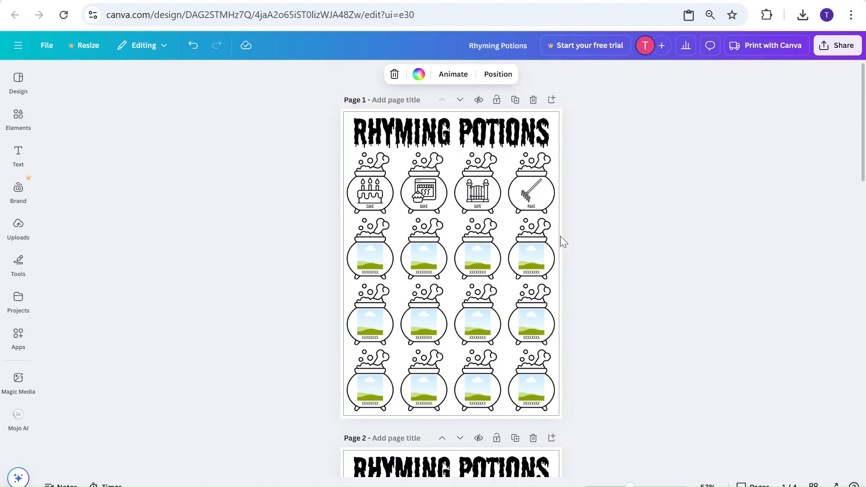
Add dynamic page numbers to the Rhyming Potions design
click(558, 230)
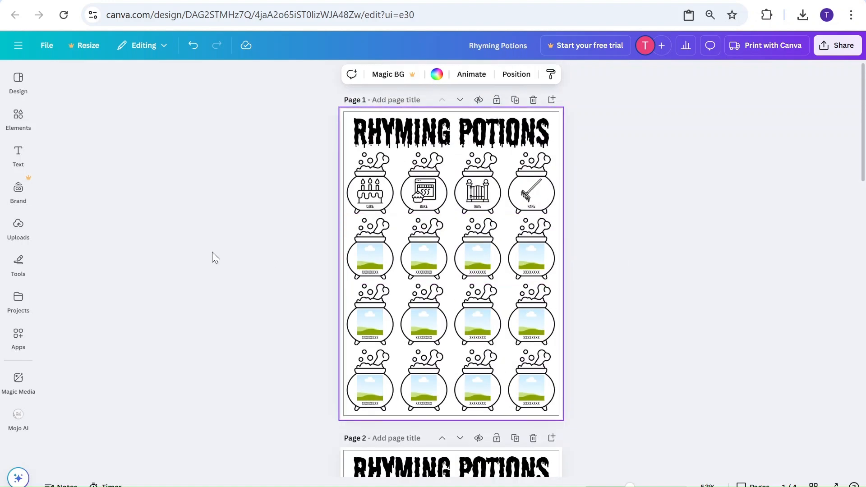
click(20, 153)
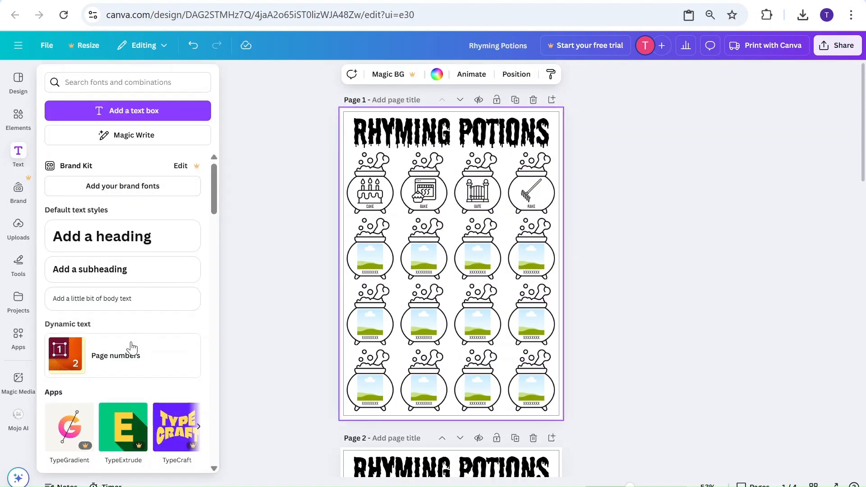
click(123, 361)
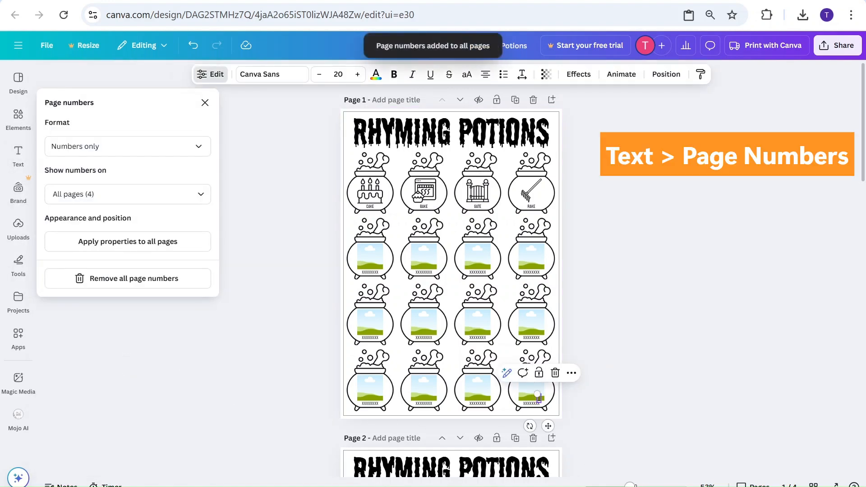
Move page 1's number to the bottom margin below the last cauldron row and centre it horizontally on the page
drag(635, 486, 648, 485)
scroll(648, 442, down, 5)
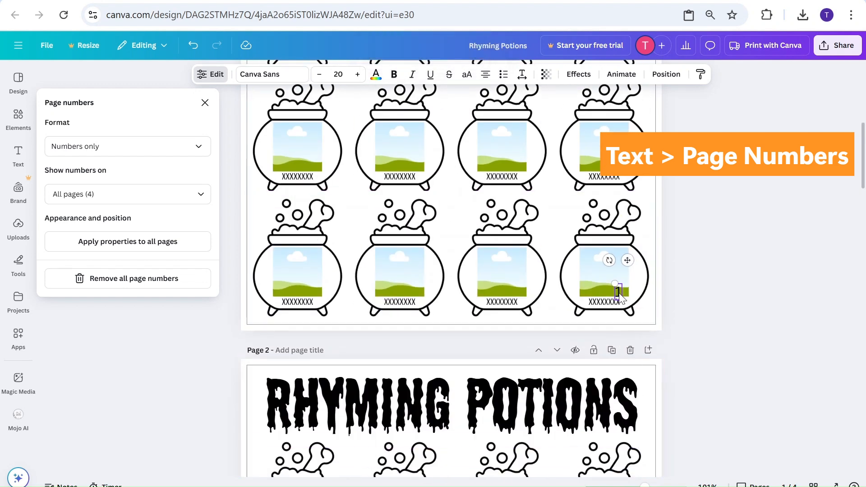
click(627, 264)
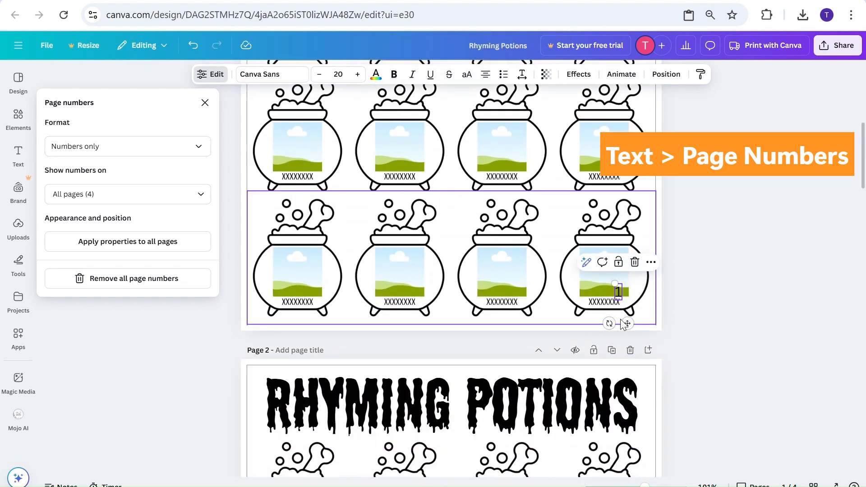
drag(626, 323, 457, 348)
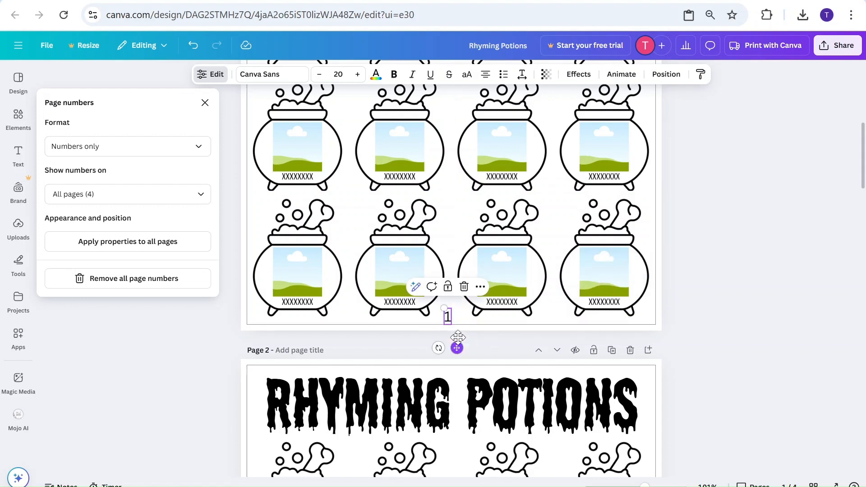
click(482, 290)
mouse_move(553, 187)
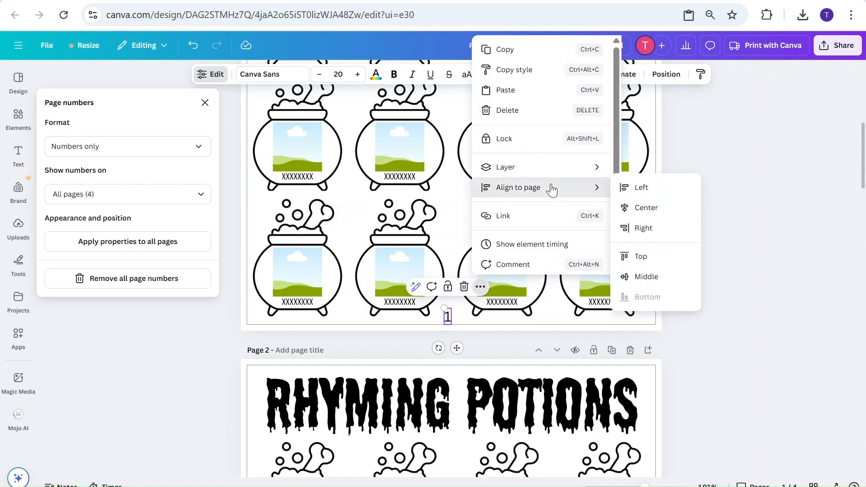
click(630, 208)
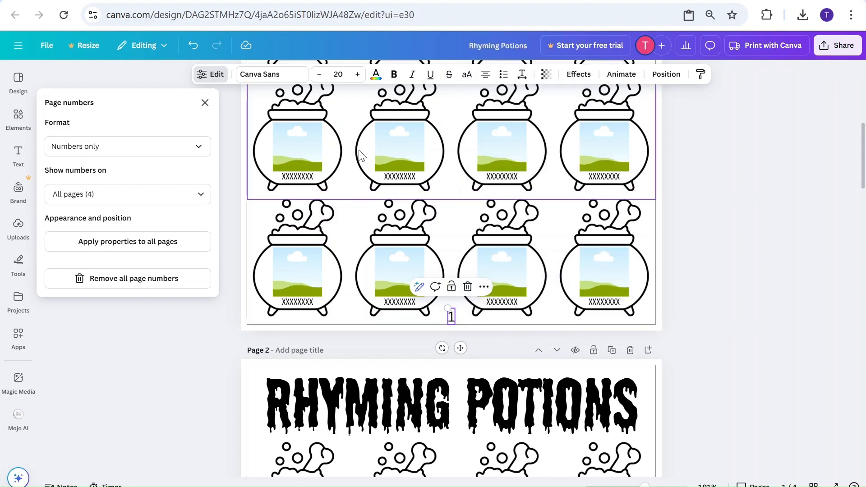
Format page 1's number in bold Bebas Neue at size 15
click(307, 78)
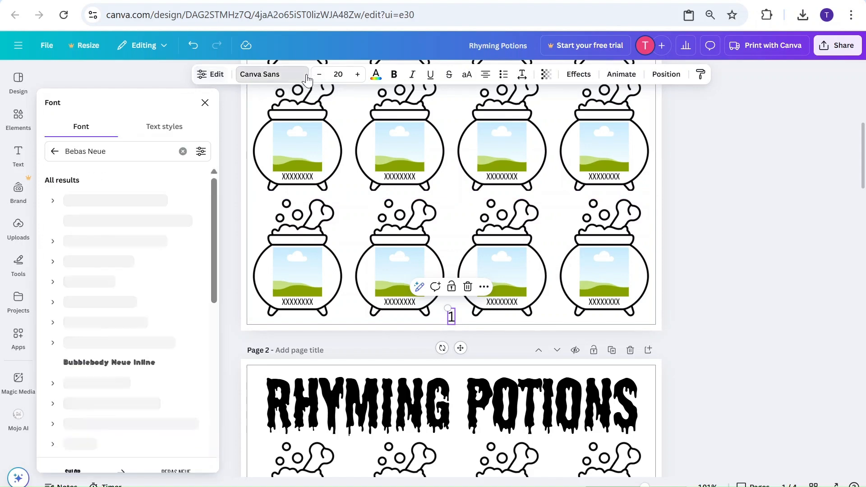
click(114, 203)
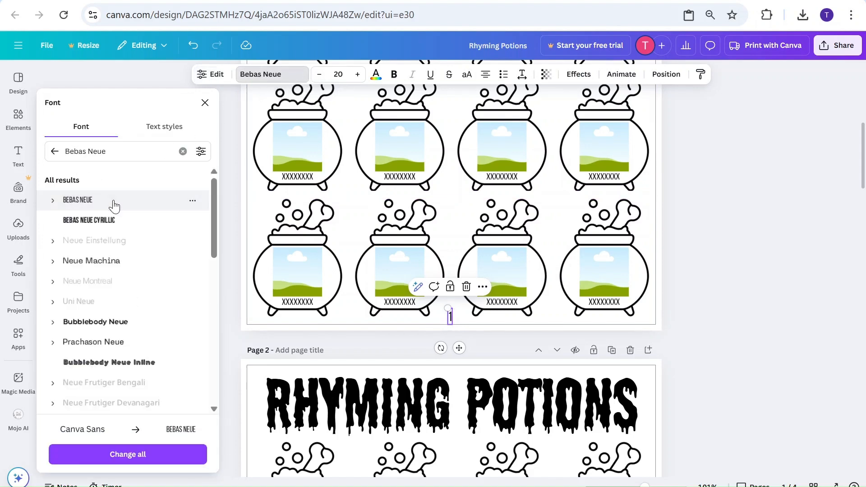
click(319, 76)
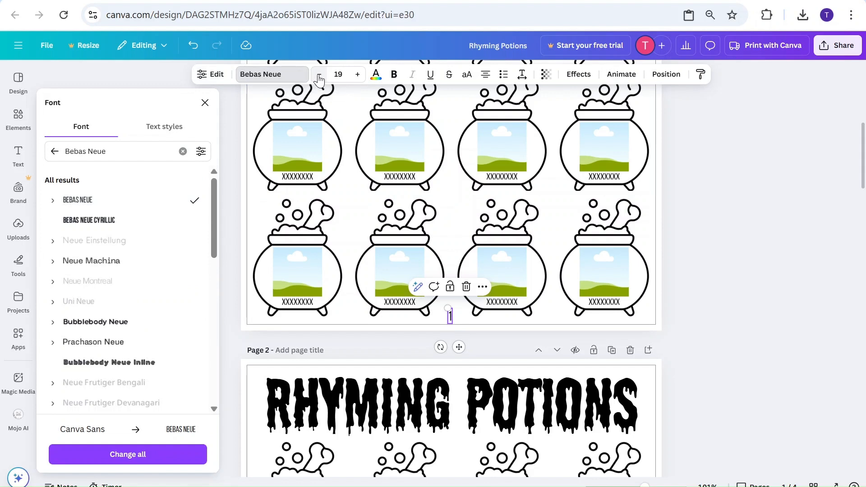
click(319, 75)
click(319, 75)
click(320, 75)
click(320, 75)
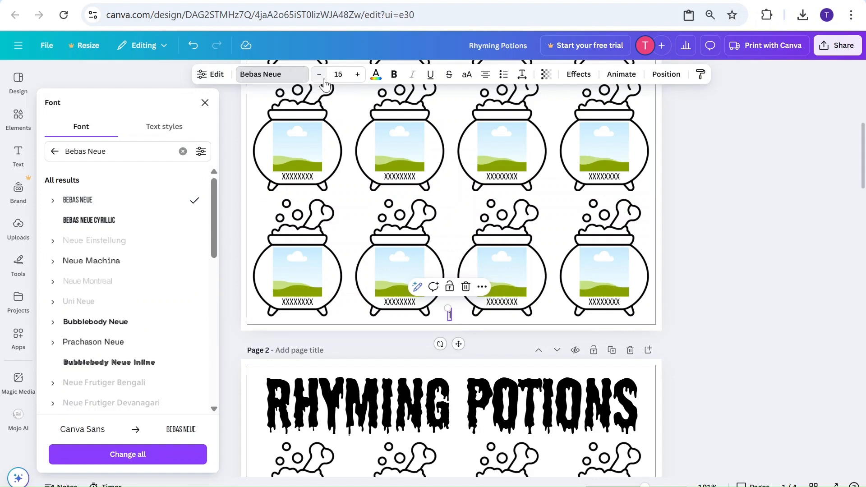
click(736, 165)
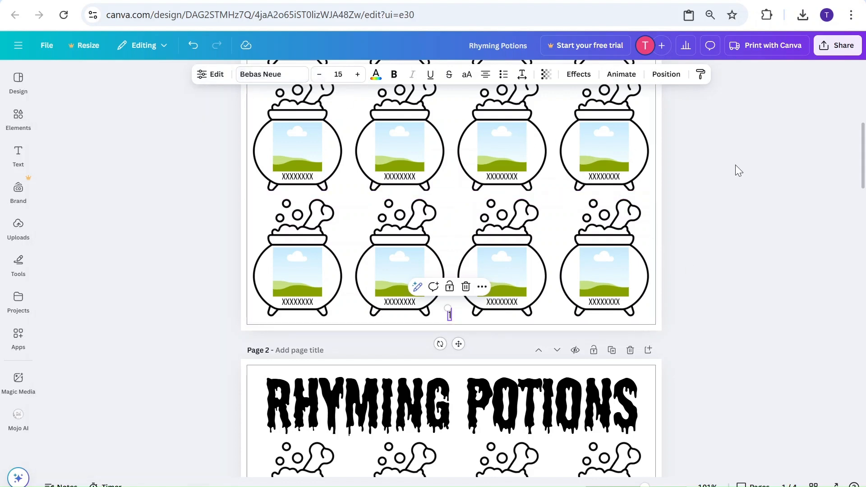
click(394, 74)
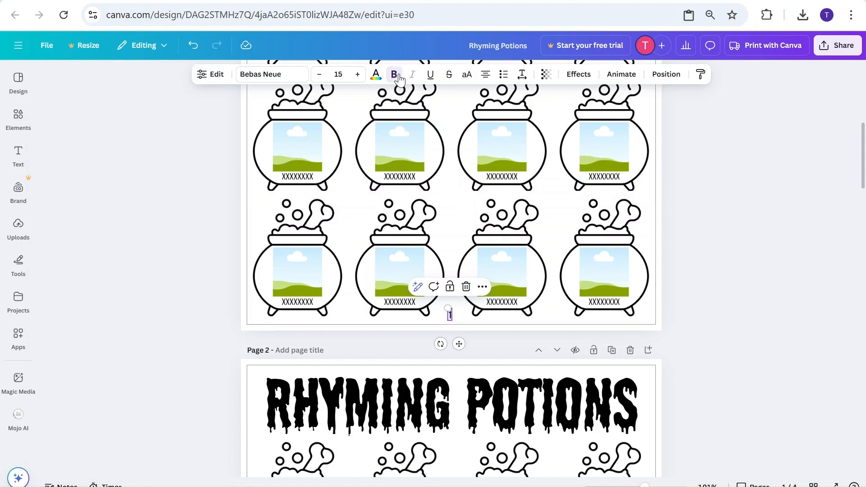
Nudge page 1's number slightly lower within the bottom margin and recentre it horizontally on the page
drag(464, 343, 463, 347)
click(483, 291)
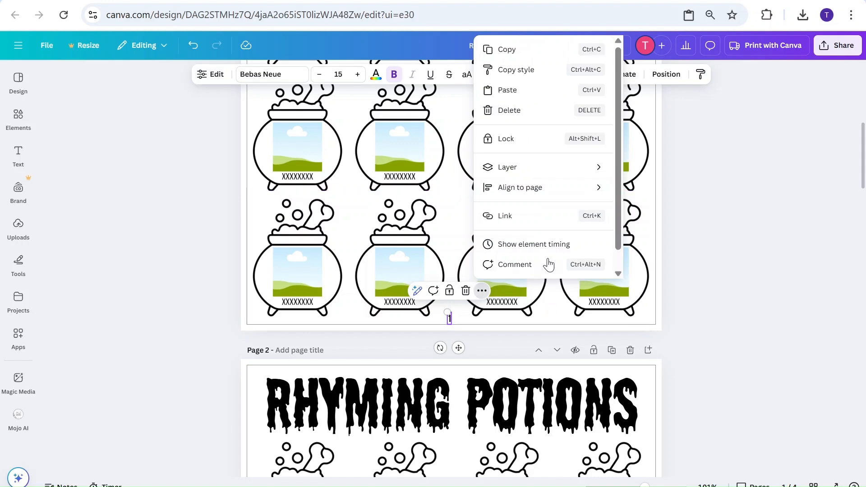
mouse_move(553, 188)
click(634, 208)
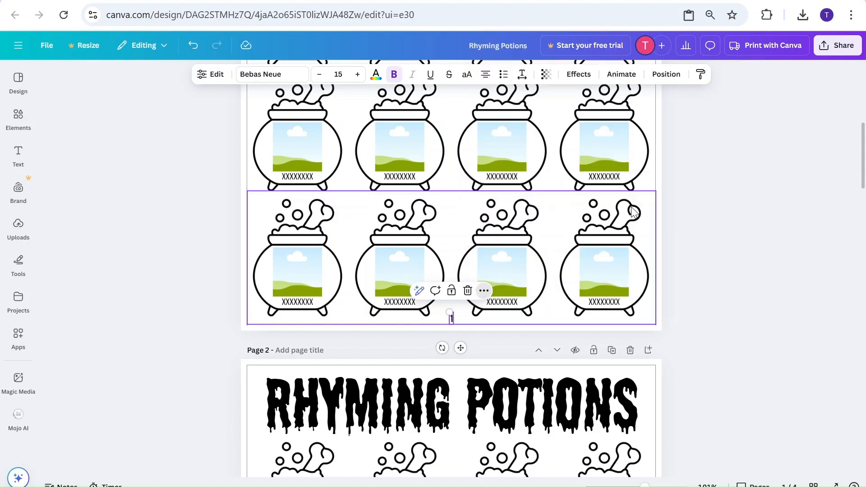
click(697, 259)
Examine the placement and formatting of the page numbers on pages 2 and 3, and return to page 1
scroll(695, 336, down, 15)
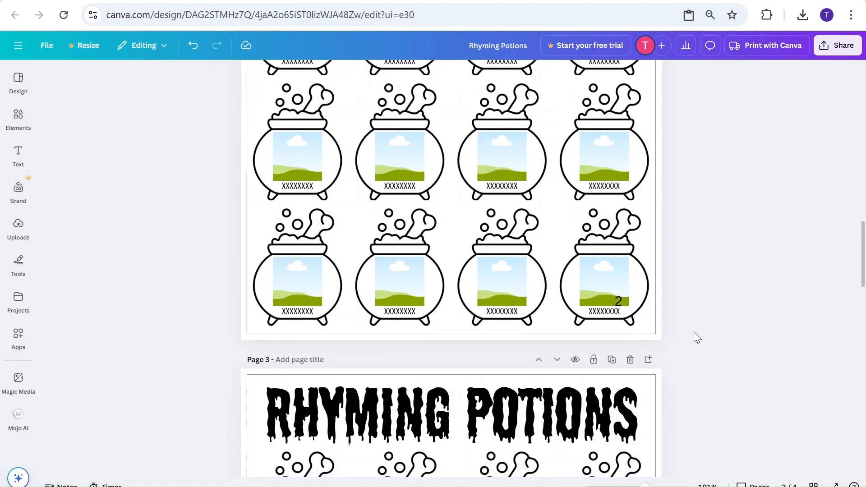
click(617, 301)
scroll(722, 337, down, 12)
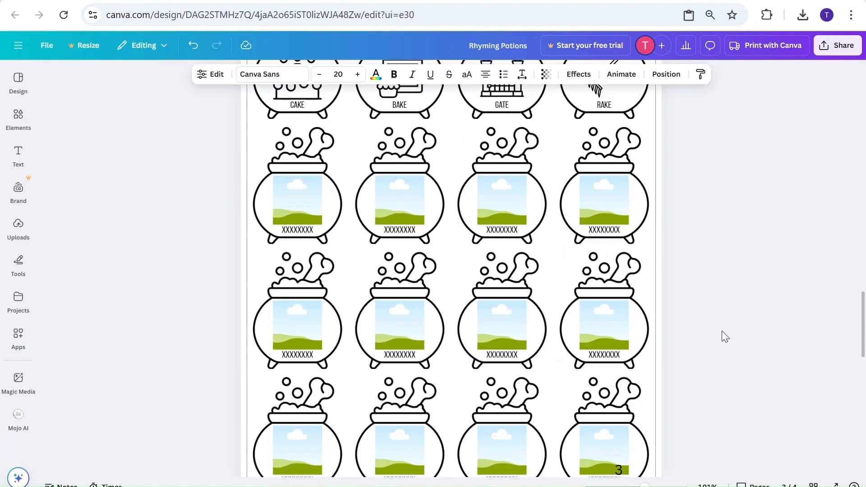
click(619, 244)
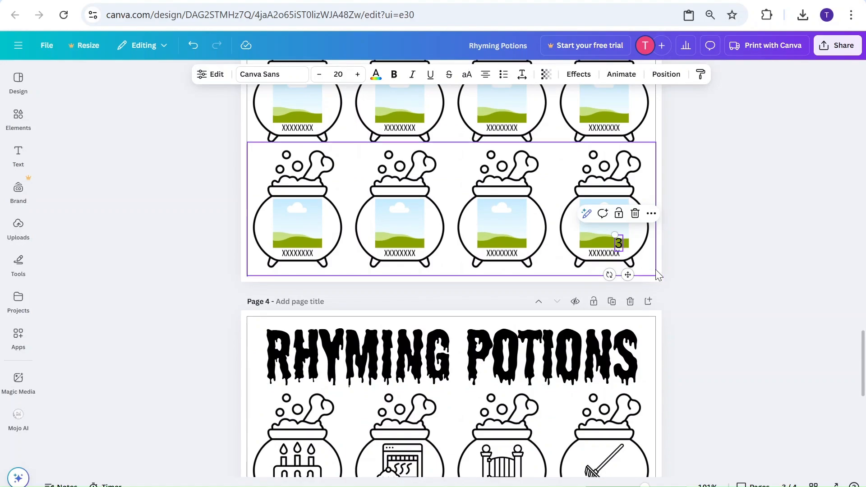
scroll(658, 276, up, 10)
scroll(658, 279, up, 15)
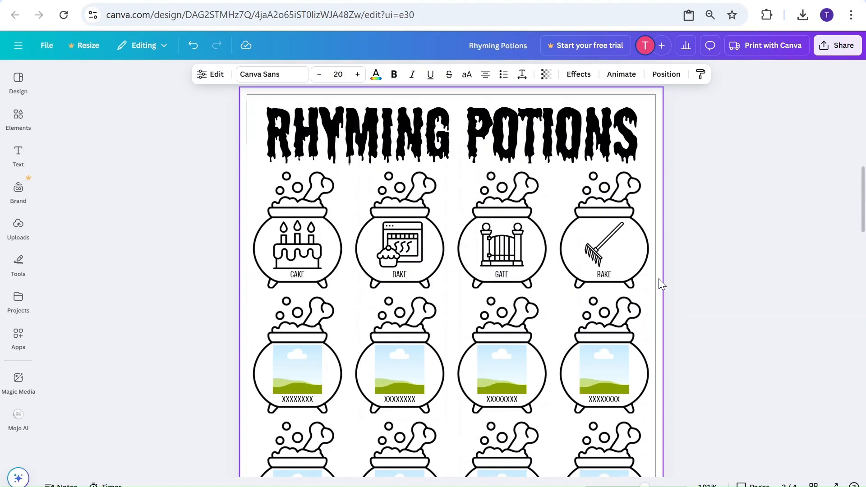
scroll(658, 280, up, 3)
scroll(659, 280, down, 2)
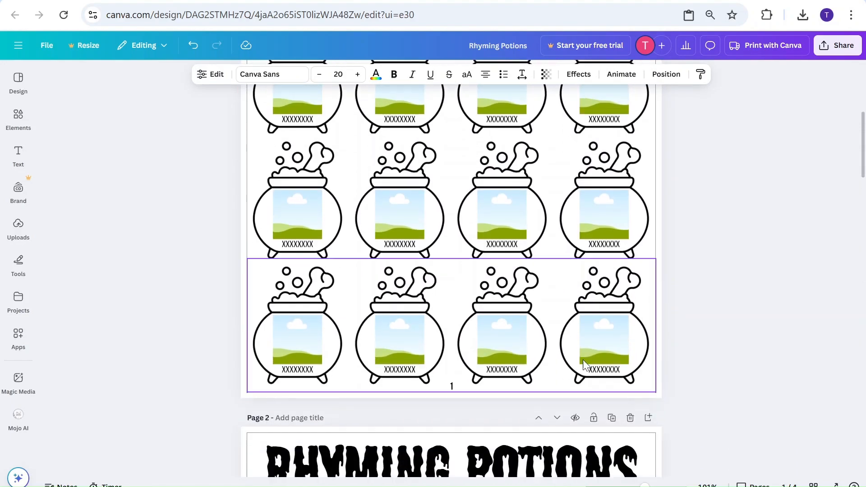
Apply the appearance and position of page 1's number to the numbers on all pages
click(452, 387)
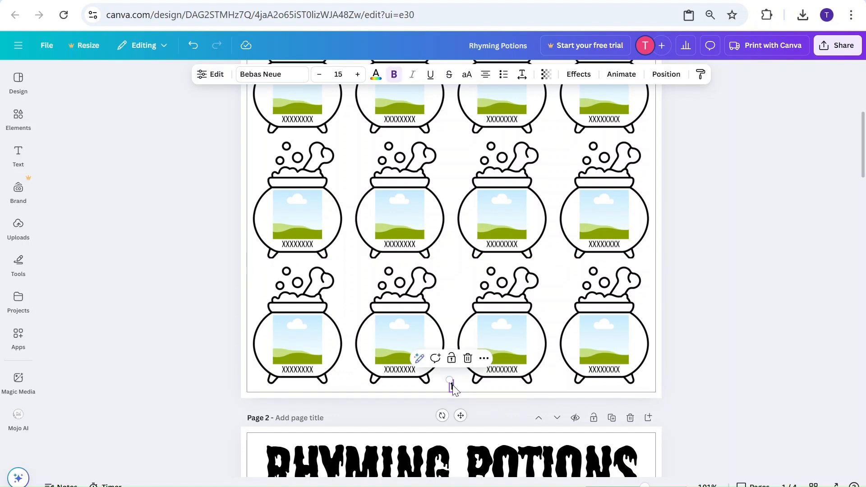
click(212, 76)
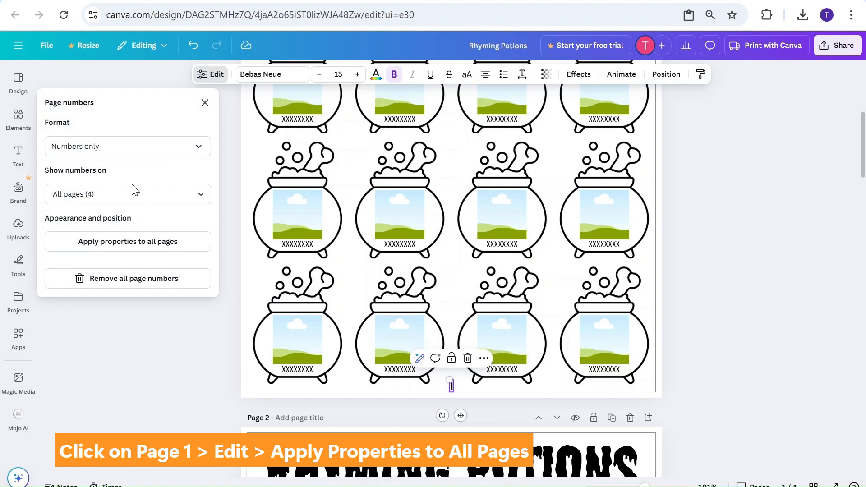
click(125, 200)
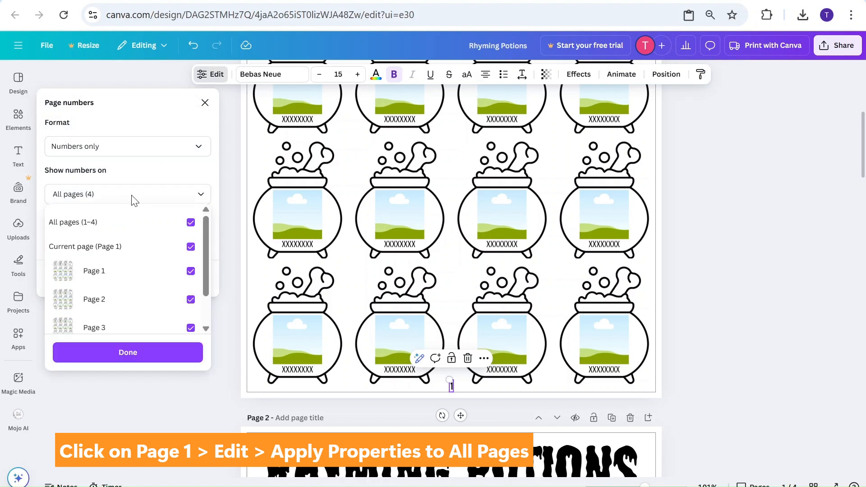
click(131, 201)
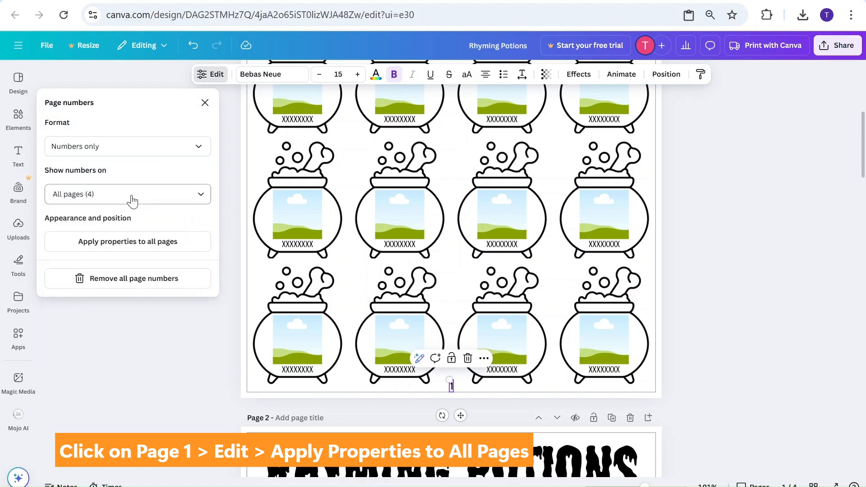
click(161, 248)
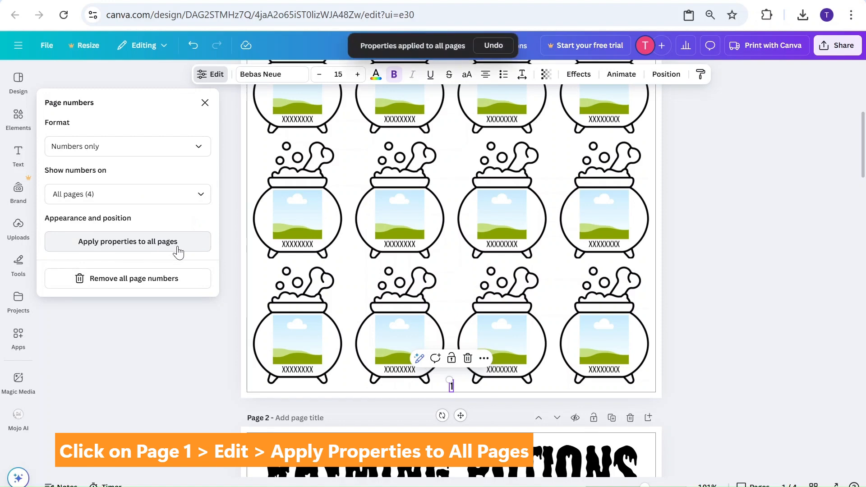
Check the page number placement on the following pages and show the whole design in grid view
drag(644, 485, 636, 485)
click(640, 386)
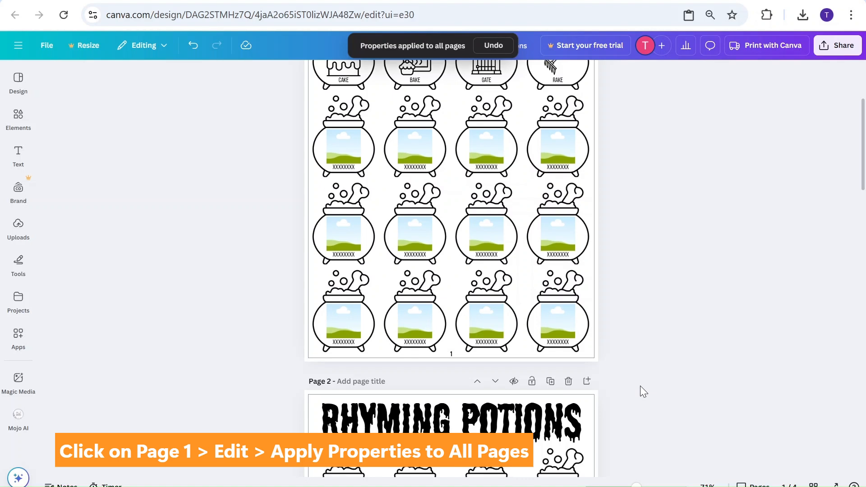
scroll(640, 385, down, 5)
scroll(640, 386, down, 3)
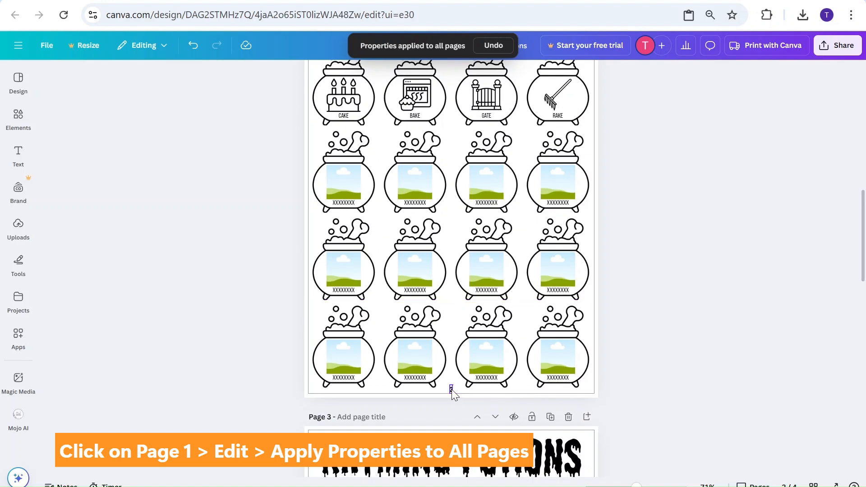
click(813, 484)
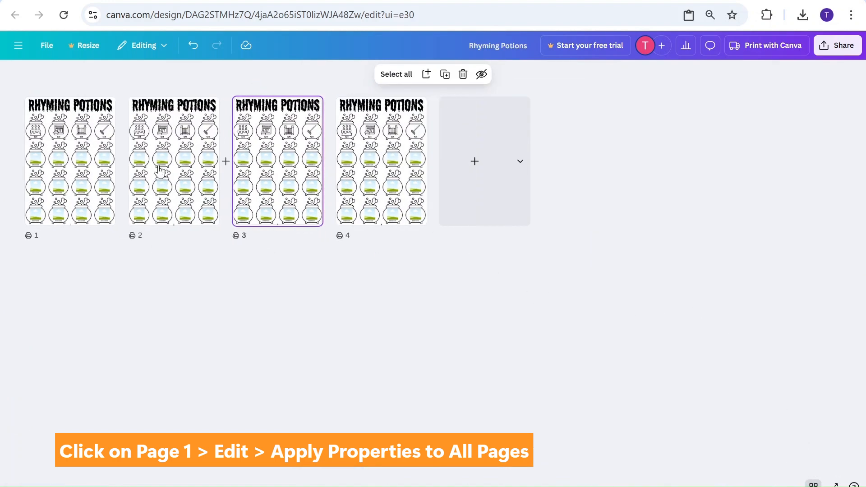
Download pages 1–4 as a PDF Standard file with Flatten PDF enabled
click(829, 47)
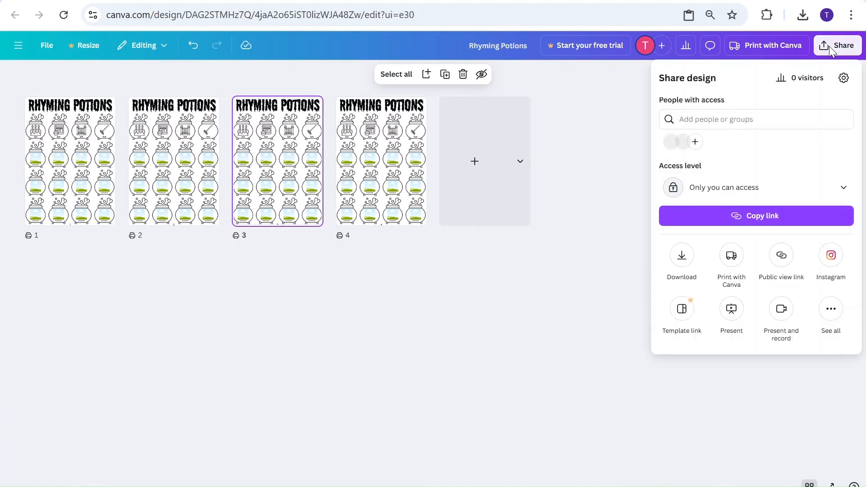
click(681, 256)
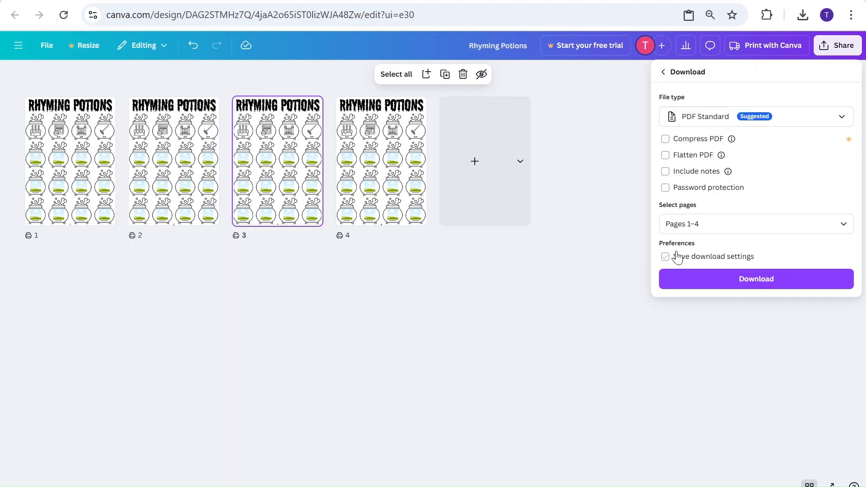
click(790, 121)
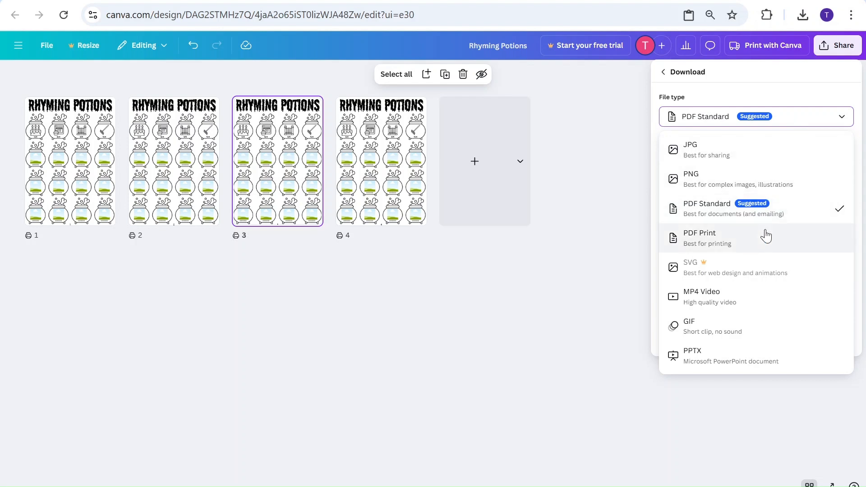
click(776, 215)
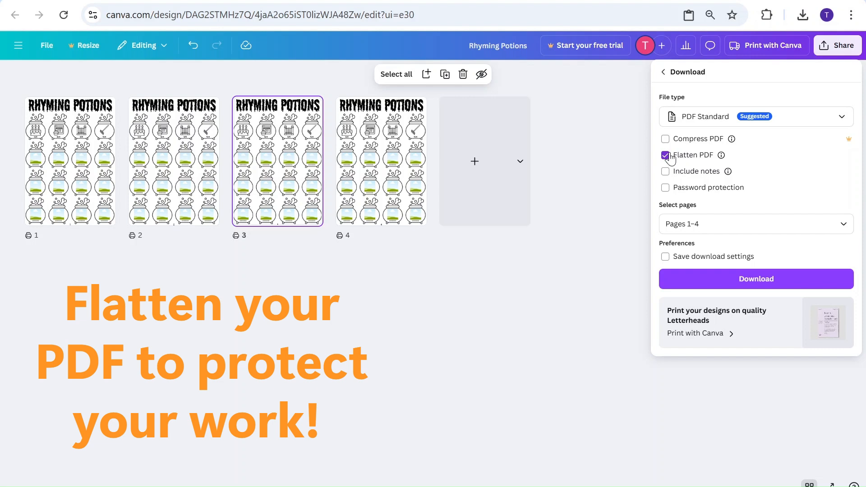
click(754, 280)
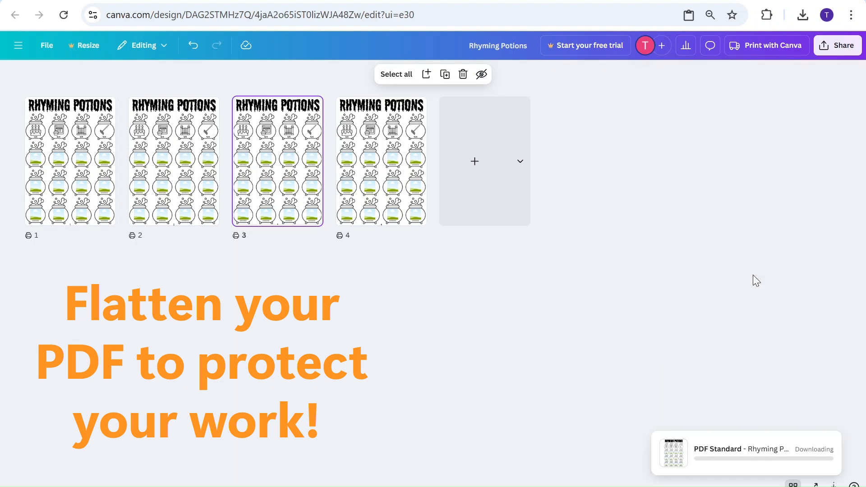